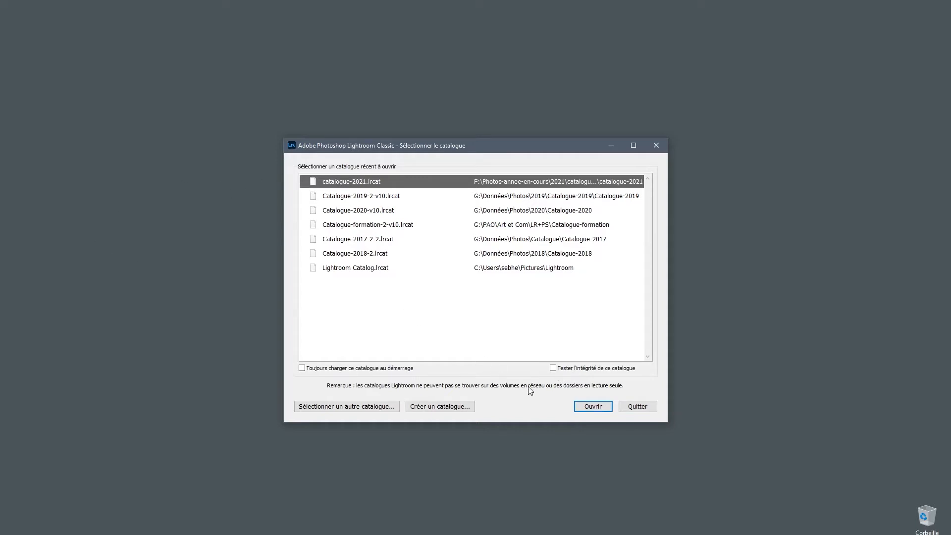
- Open the catalogue-2021.lrcat catalogue and import all the photos from the EOS_DIGITAL card, copied as DNG
{"action": "left_click", "coordinate": [591, 408]}
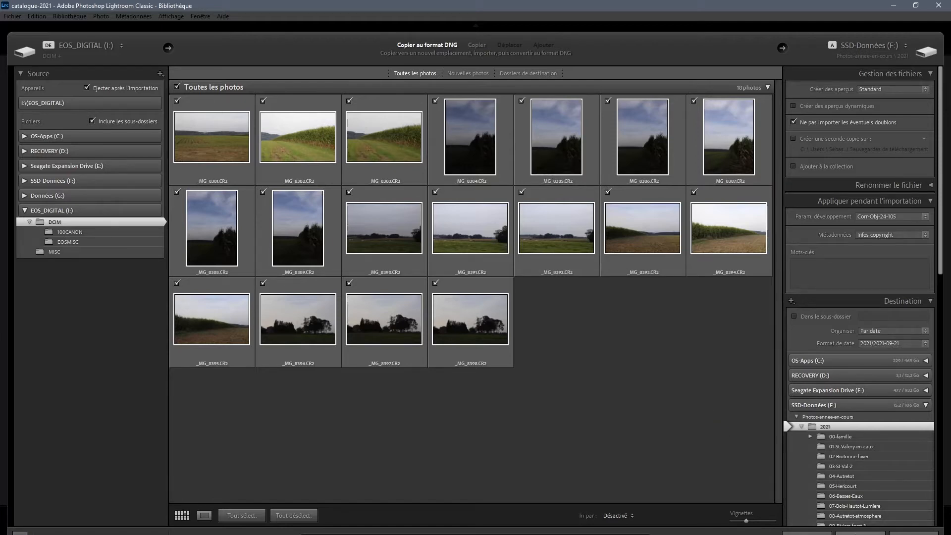
{"action": "left_click", "coordinate": [916, 8]}
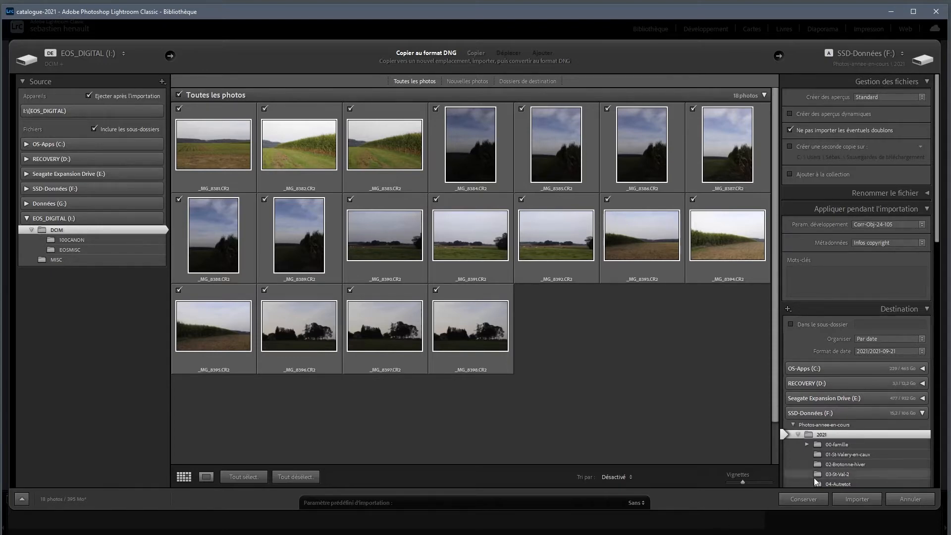
{"action": "left_click", "coordinate": [856, 499]}
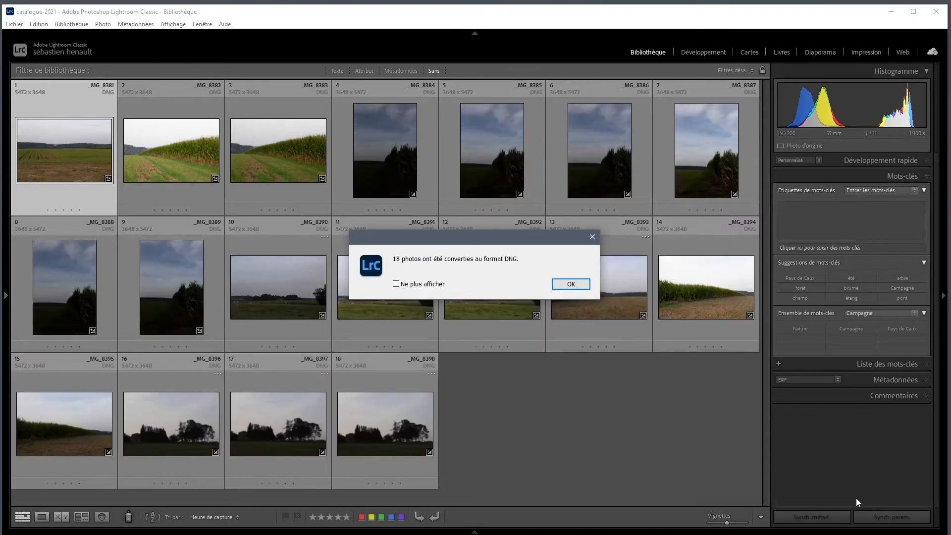
{"action": "left_click", "coordinate": [571, 283]}
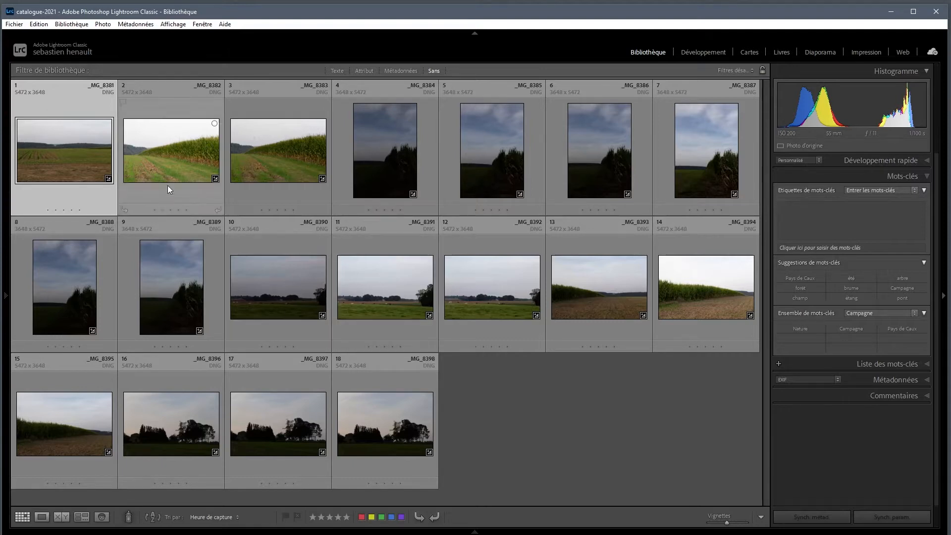
- Review the general preferences for the startup catalogue choices and import options, and leave without changing anything
{"action": "left_click", "coordinate": [38, 24]}
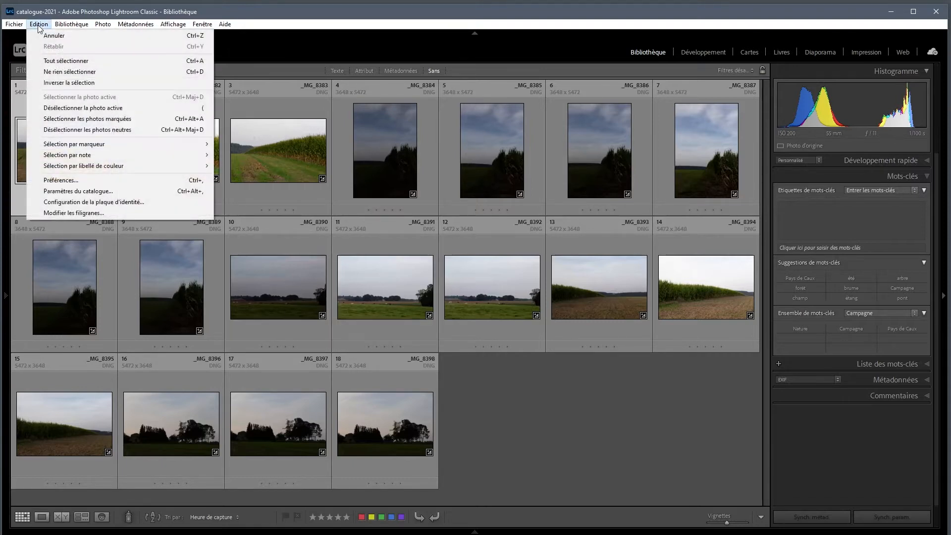
{"action": "left_click", "coordinate": [49, 180]}
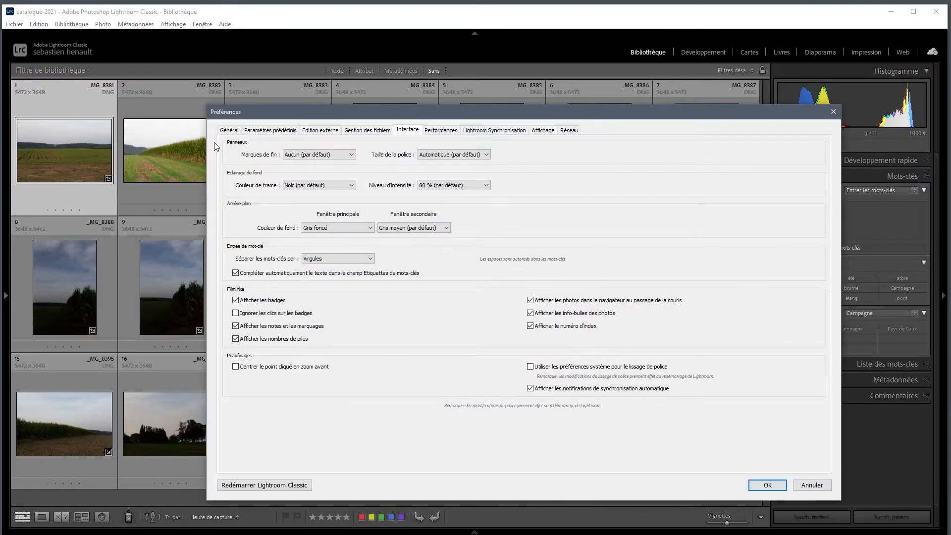
{"action": "left_click", "coordinate": [229, 131]}
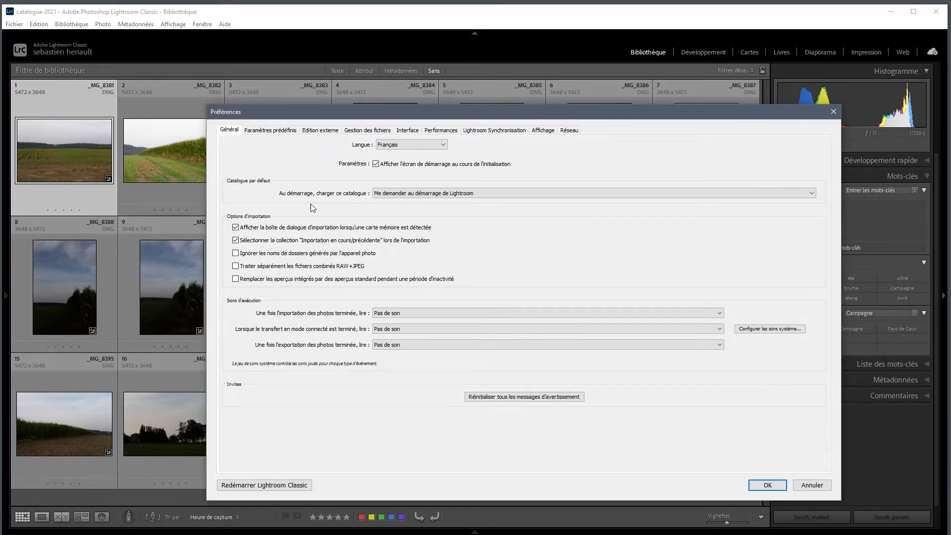
{"action": "left_click", "coordinate": [519, 198]}
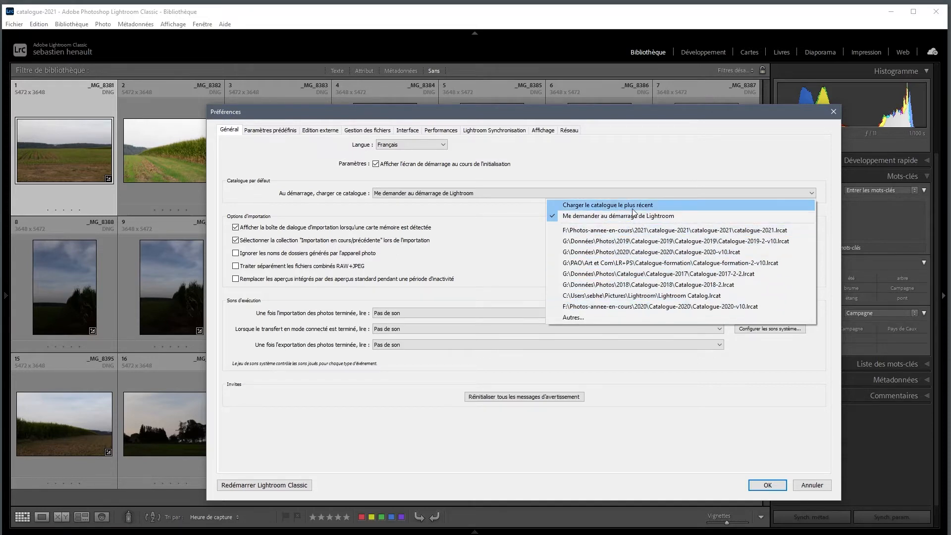
{"action": "left_click", "coordinate": [652, 160]}
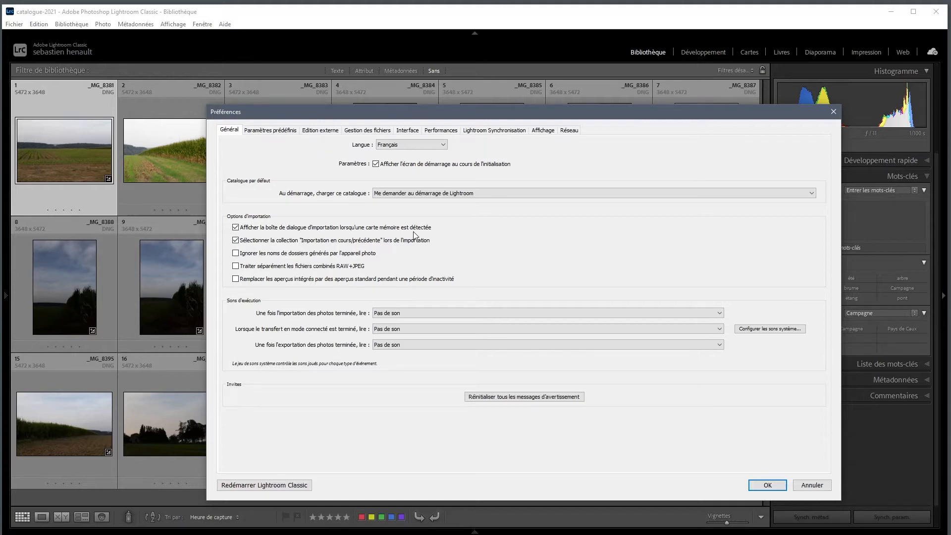
{"action": "left_click", "coordinate": [812, 486]}
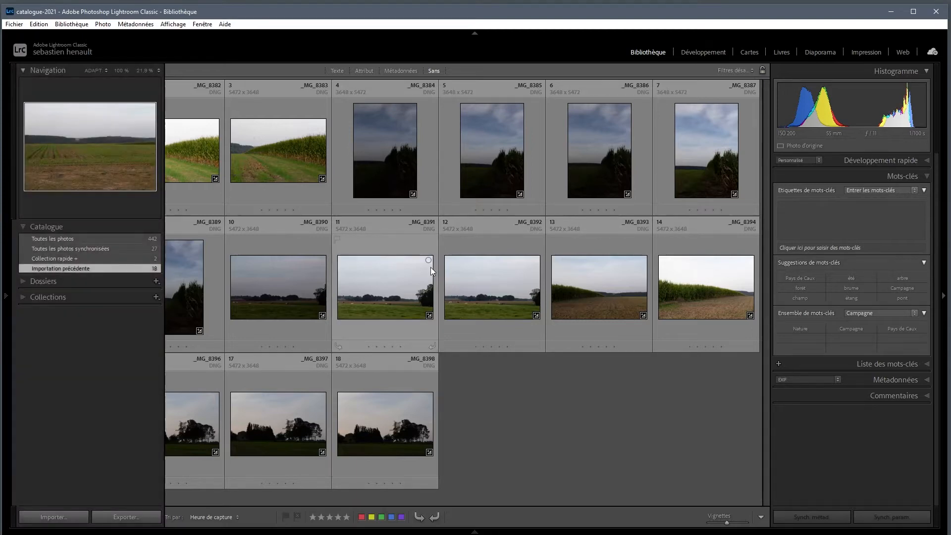
- Examine the first imported photo, _MG_8381, enlarged at 100 % across the wind turbines, treeline and field, and return to the full view
{"action": "mouse_move", "coordinate": [430, 266]}
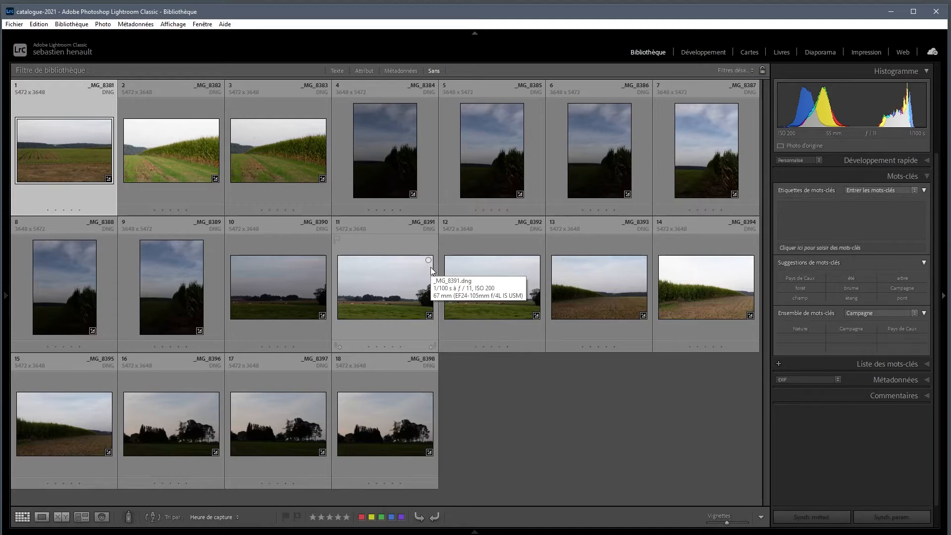
{"action": "key", "text": "e"}
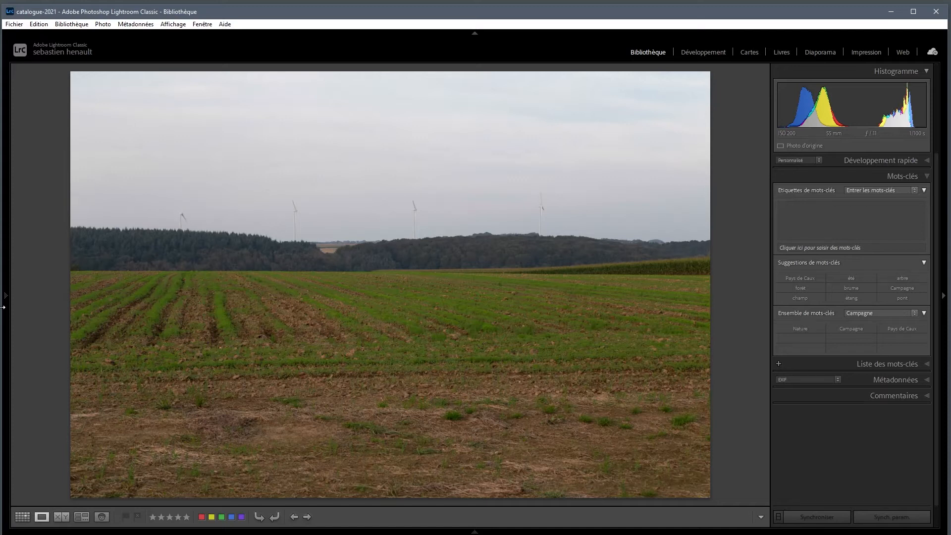
{"action": "mouse_move", "coordinate": [5, 299]}
{"action": "left_click", "coordinate": [294, 213]}
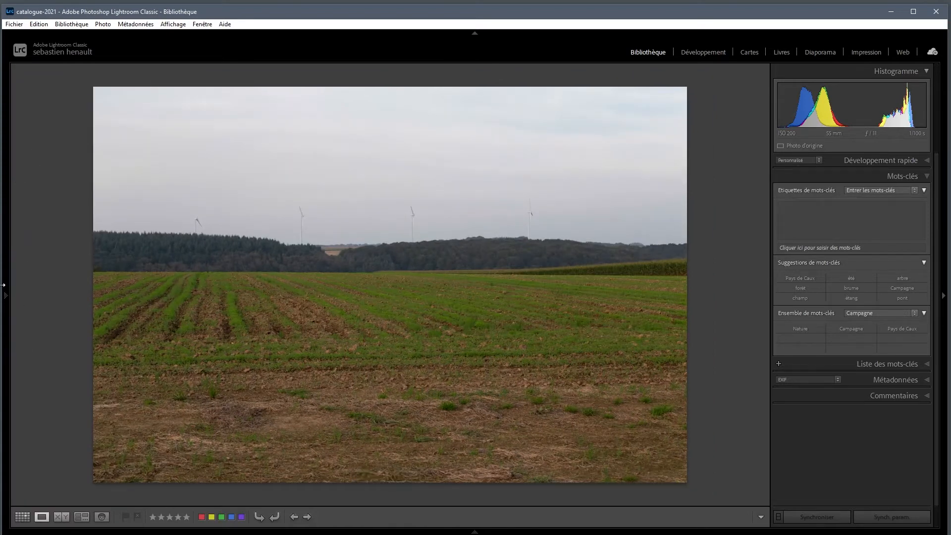
{"action": "mouse_move", "coordinate": [3, 291]}
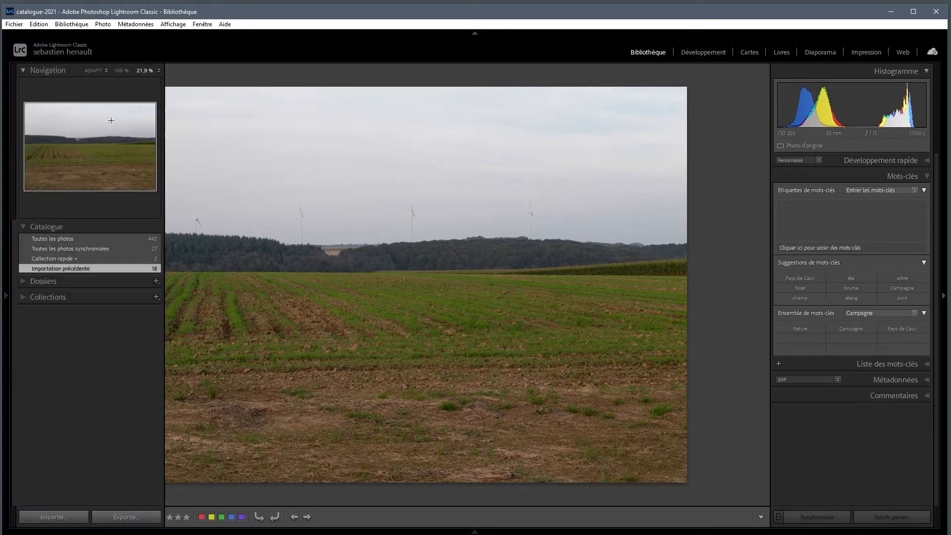
{"action": "left_click", "coordinate": [122, 70]}
{"action": "left_click_drag", "start_coordinate": [499, 413], "coordinate": [487, 293]}
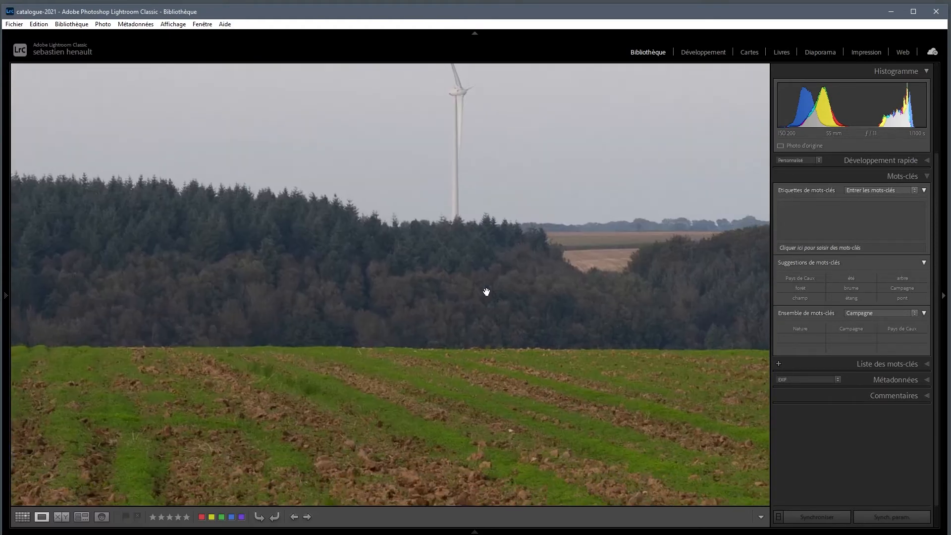
{"action": "left_click_drag", "start_coordinate": [593, 282], "coordinate": [502, 388]}
{"action": "left_click_drag", "start_coordinate": [592, 367], "coordinate": [84, 340]}
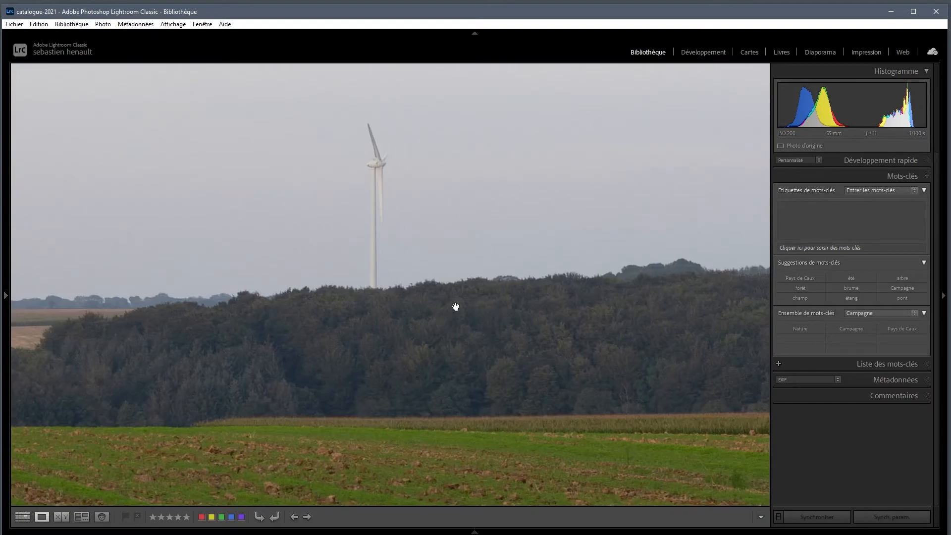
{"action": "left_click_drag", "start_coordinate": [455, 308], "coordinate": [302, 411]}
{"action": "left_click_drag", "start_coordinate": [621, 345], "coordinate": [322, 325]}
{"action": "left_click_drag", "start_coordinate": [317, 416], "coordinate": [323, 279]}
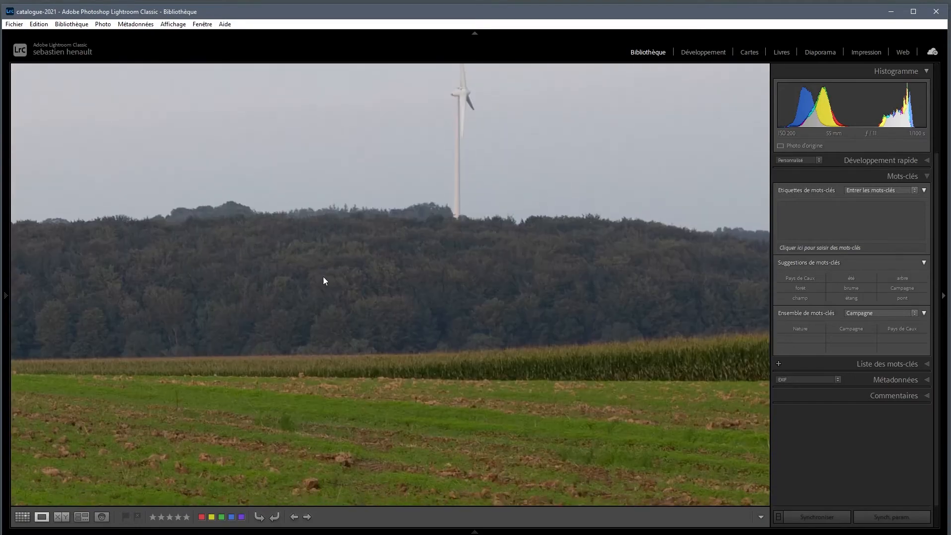
{"action": "left_click_drag", "start_coordinate": [400, 420], "coordinate": [515, 167]}
{"action": "left_click_drag", "start_coordinate": [272, 356], "coordinate": [540, 221]}
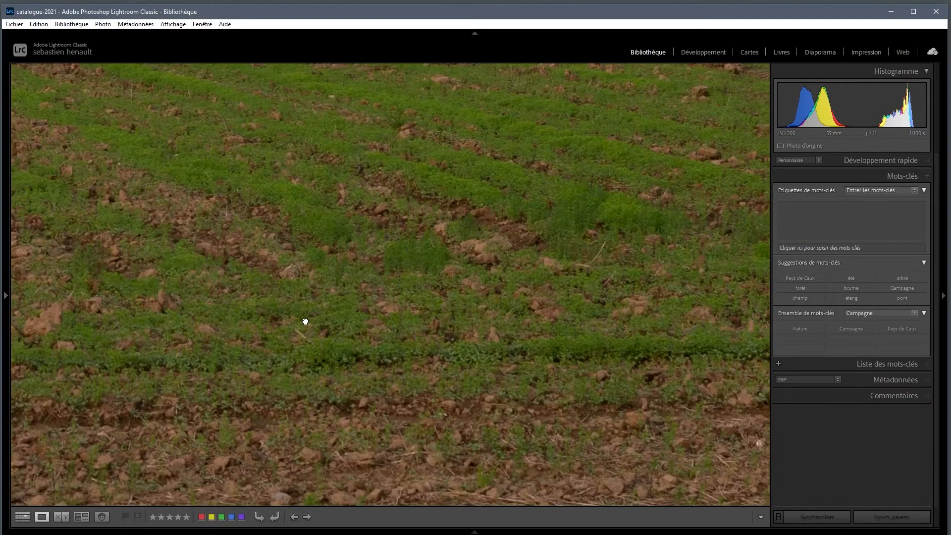
{"action": "left_click_drag", "start_coordinate": [305, 321], "coordinate": [305, 348]}
{"action": "left_click", "coordinate": [322, 260]}
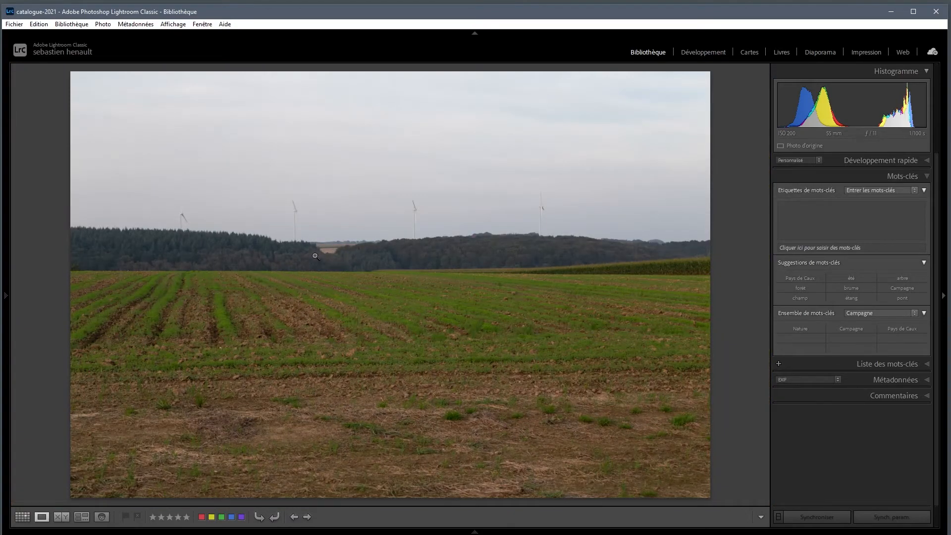
- Browse the imported photos one by one in the single-photo view, from _MG_8382 up to _MG_8396
{"action": "key", "text": "Right"}
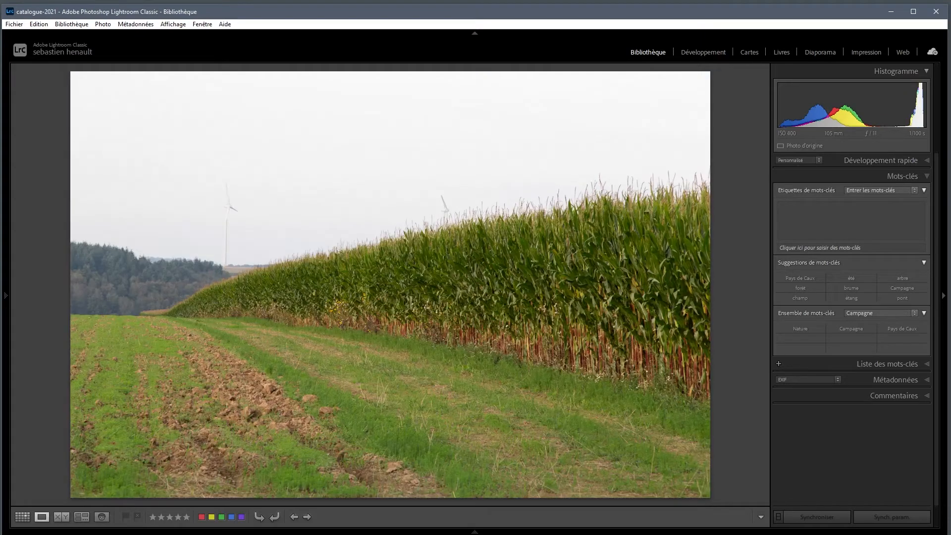
{"action": "key", "text": "Right"}
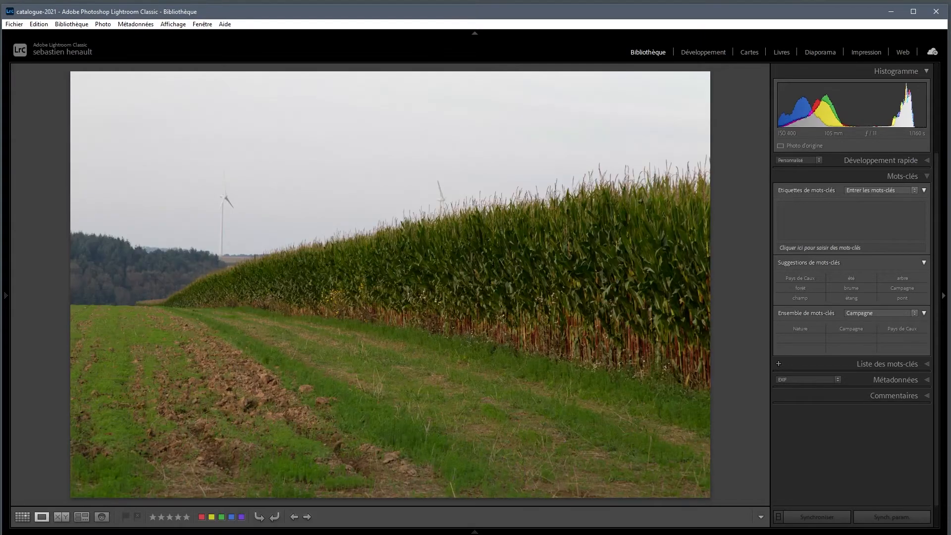
{"action": "key", "text": "Right"}
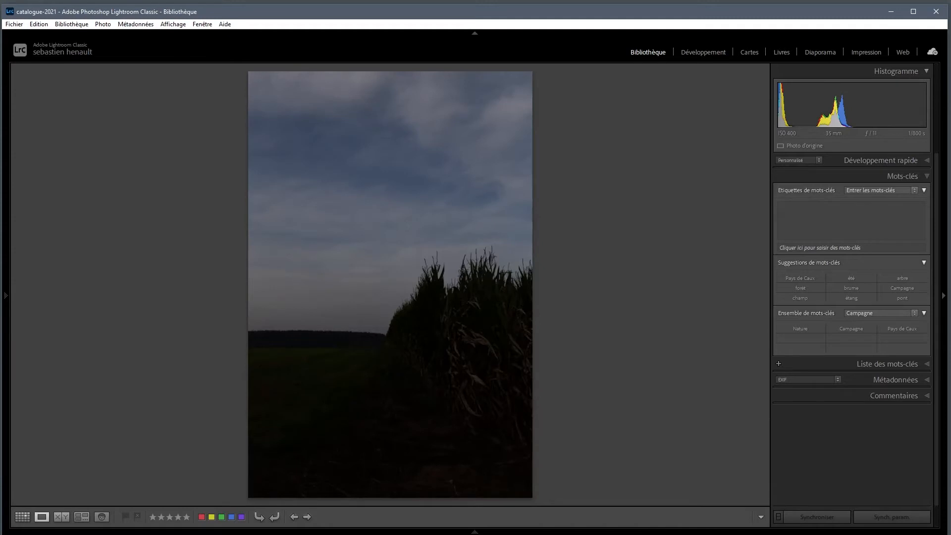
{"action": "key", "text": "Right"}
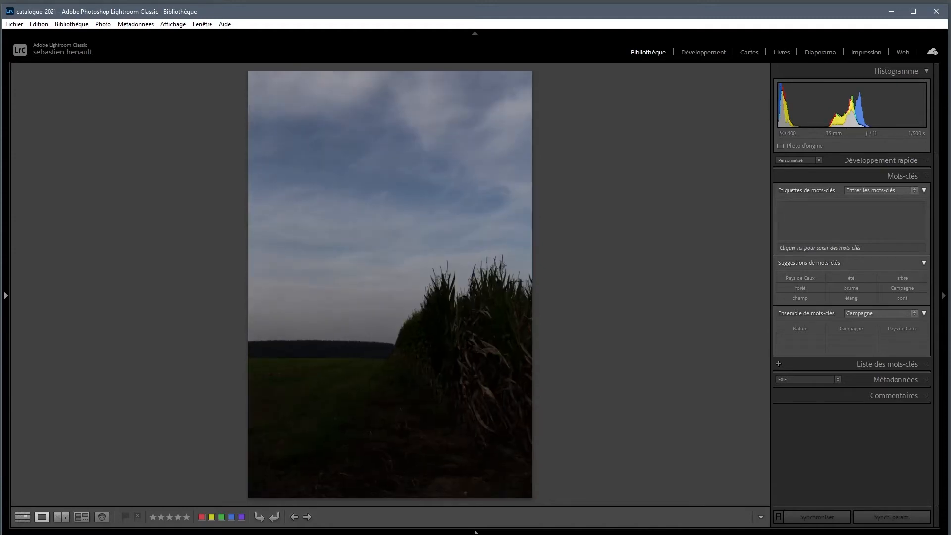
{"action": "key", "text": "Right"}
{"action": "key", "text": "Right"}
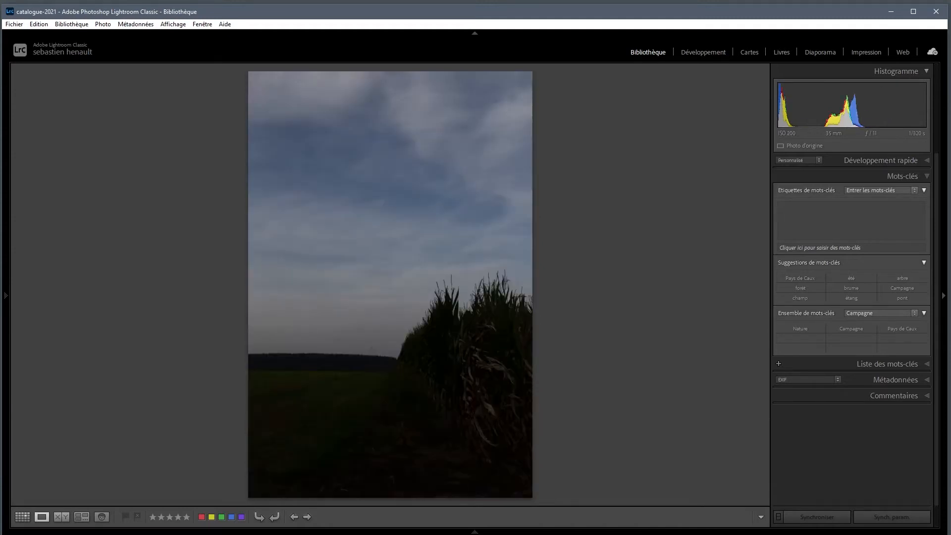
{"action": "key", "text": "Right"}
{"action": "key", "text": "Right"}
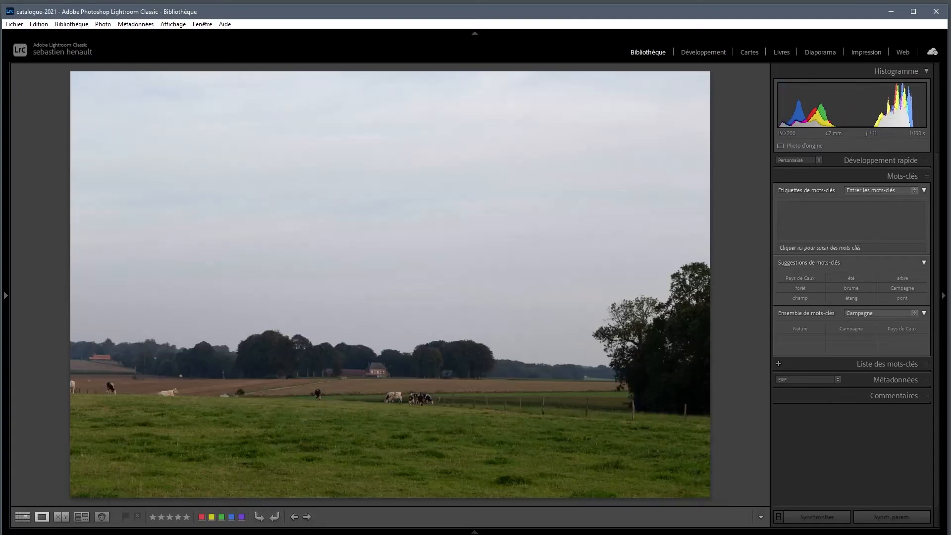
{"action": "key", "text": "Right"}
{"action": "key", "text": "Right"}
{"action": "key", "text": "Right"}
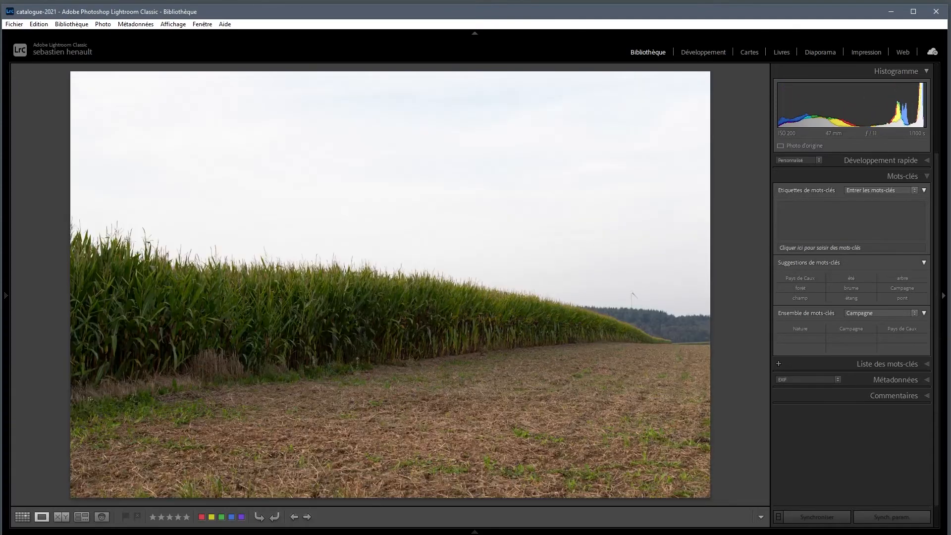
{"action": "key", "text": "Right"}
{"action": "key", "text": "Right"}
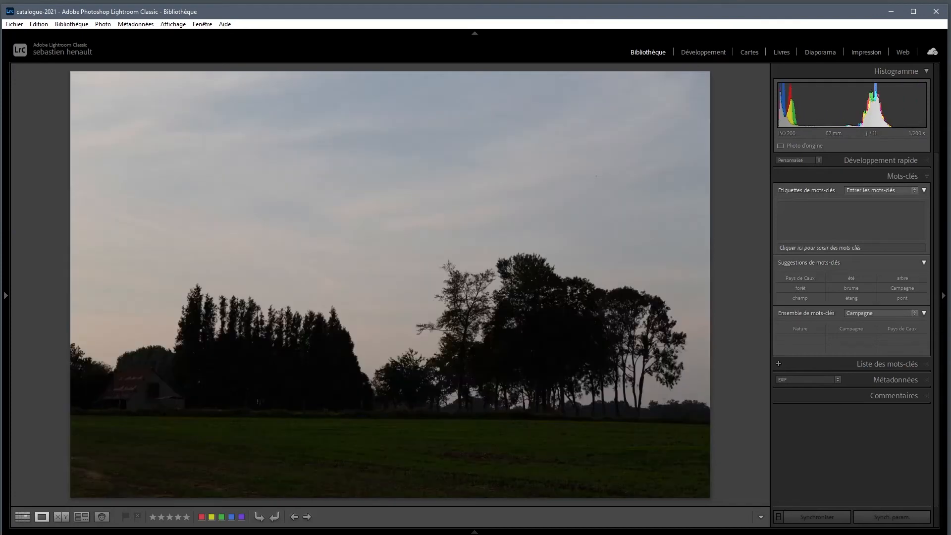
- Go back to the first photo of the import, _MG_8381, in the single-photo view and flag it as rejected
{"action": "key", "text": "g"}
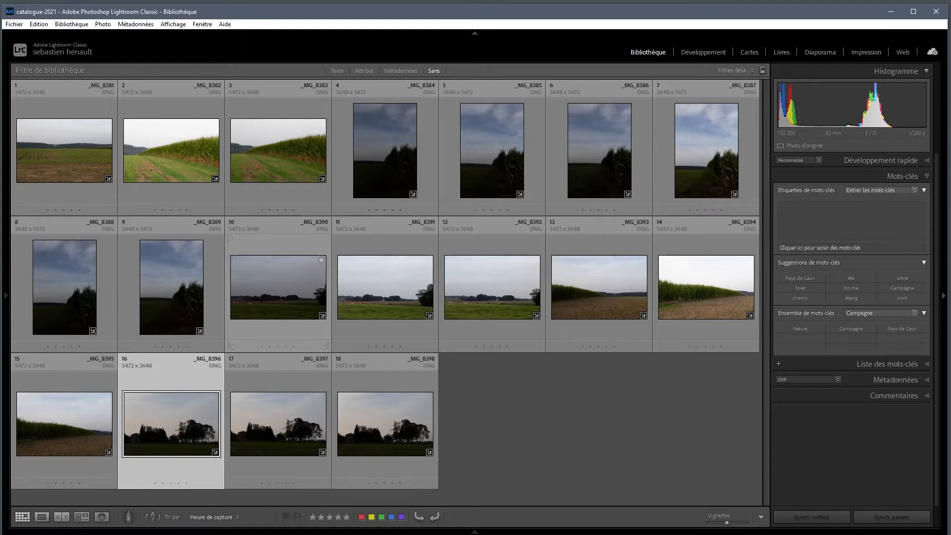
{"action": "left_click", "coordinate": [51, 149]}
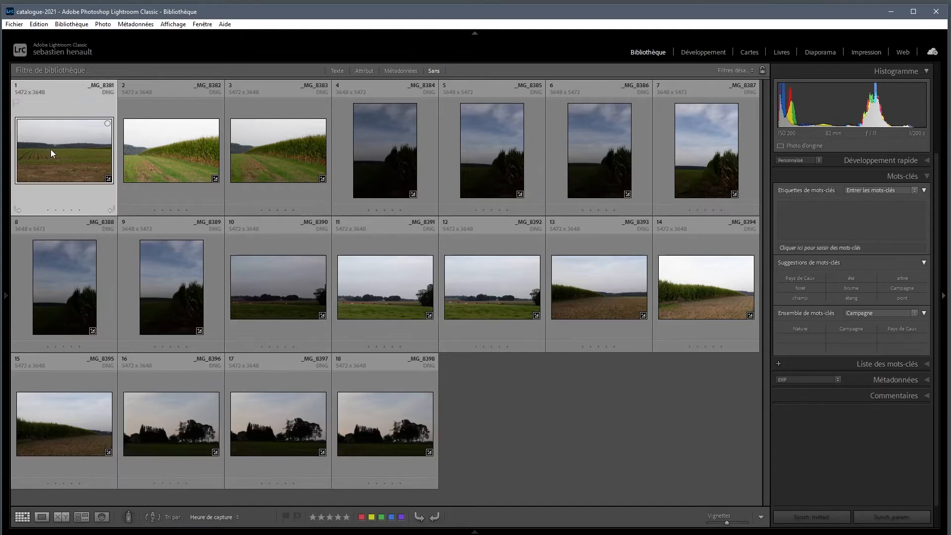
{"action": "double_click", "coordinate": [51, 150]}
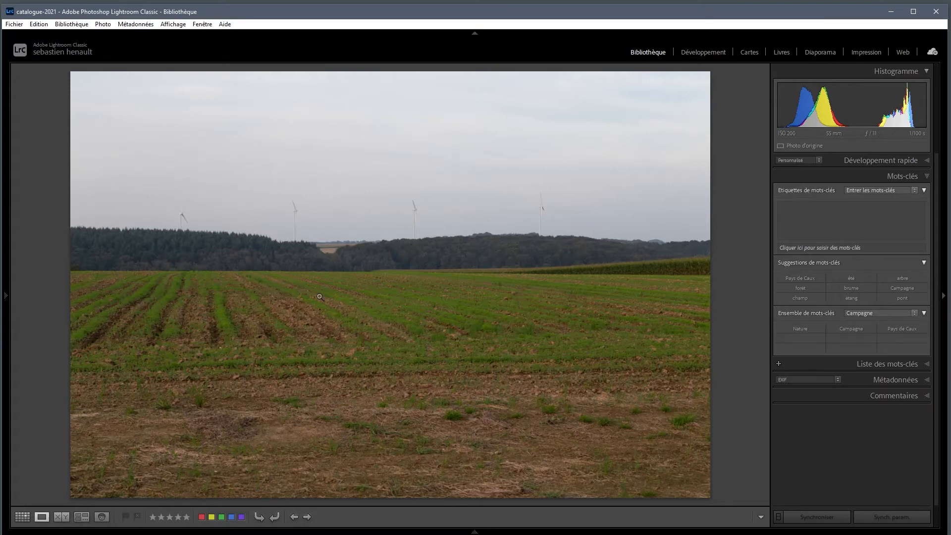
{"action": "key", "text": "x"}
- Compare the two maize field photos, _MG_8382 and _MG_8383, and flag the darker one, _MG_8383, as picked
{"action": "key", "text": "Right"}
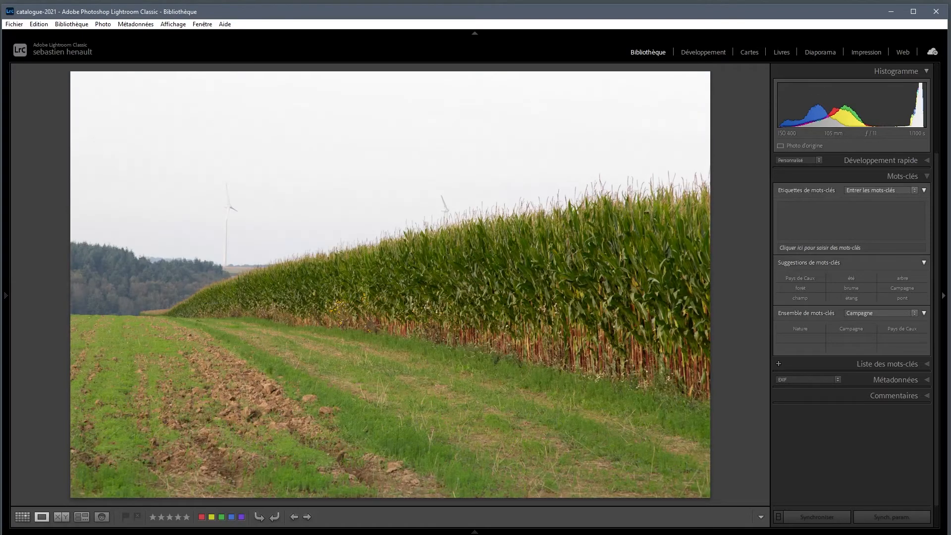
{"action": "key", "text": "Right"}
{"action": "key", "text": "Right"}
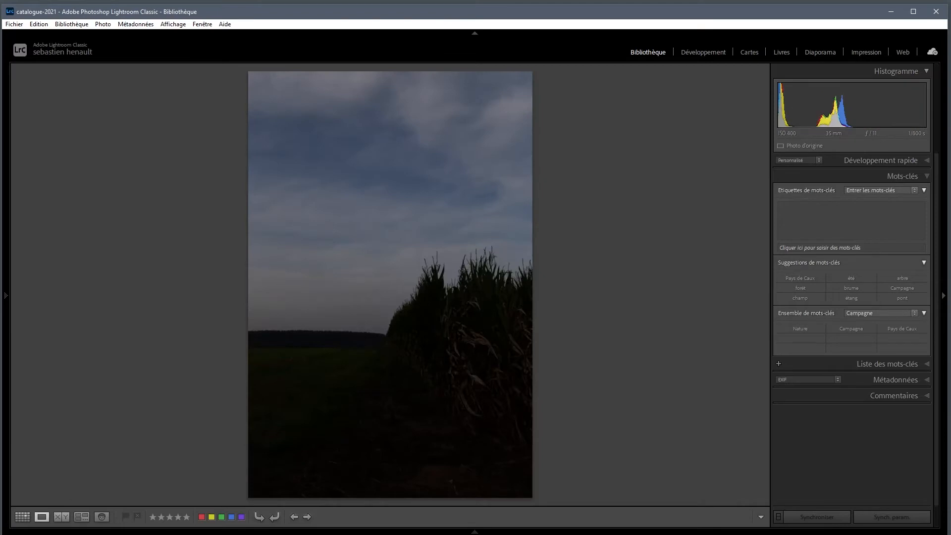
{"action": "key", "text": "Left"}
{"action": "key", "text": "Left"}
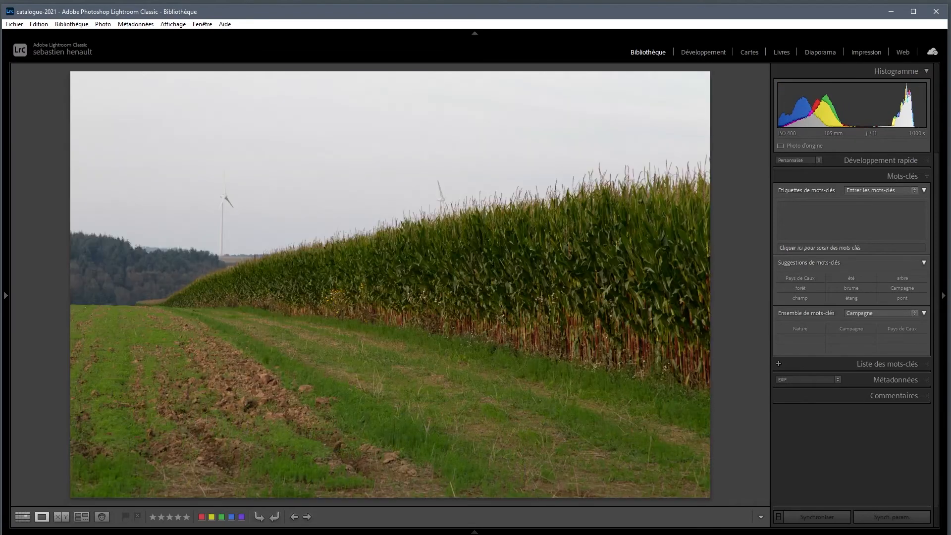
{"action": "key", "text": "p"}
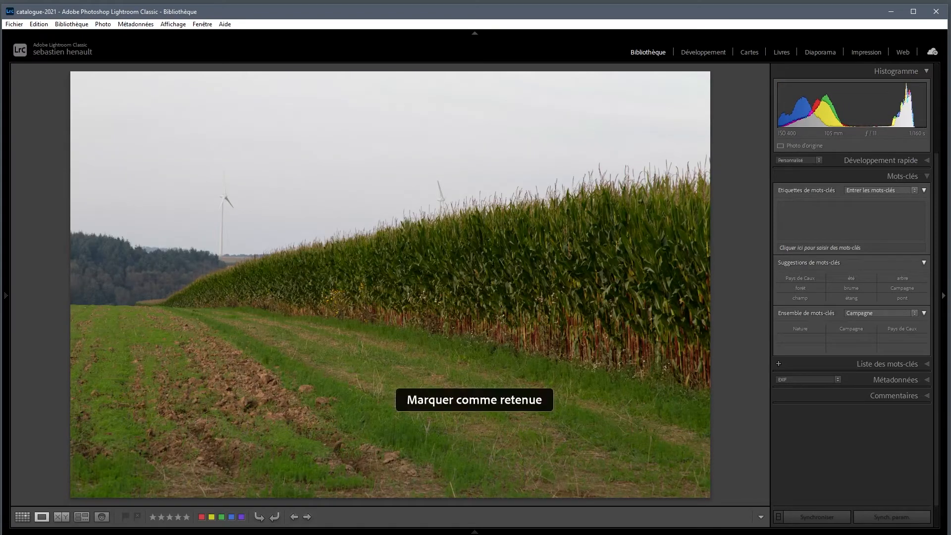
{"action": "key", "text": "Right"}
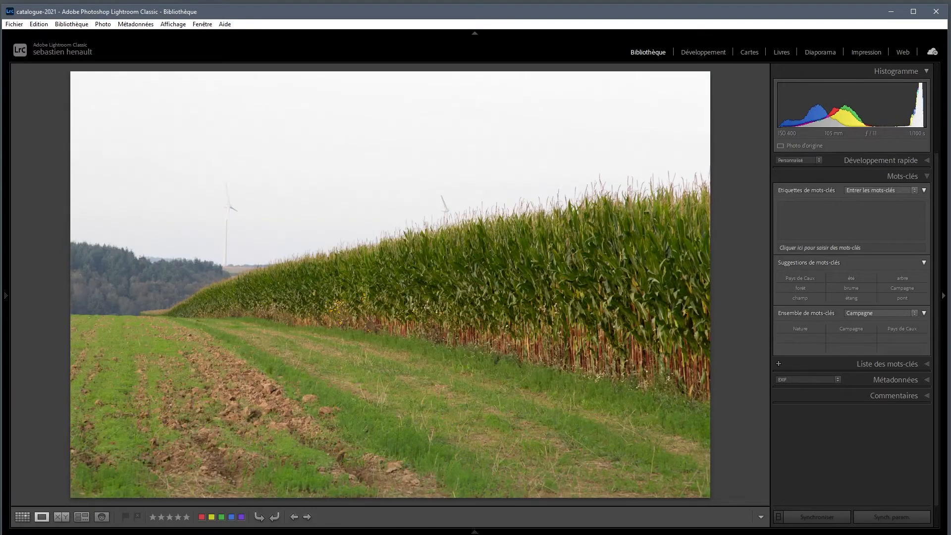
- Flag the brighter maize field photo, _MG_8382, and the dark vertical maize photos _MG_8384 to _MG_8386 as rejected
{"action": "key", "text": "x"}
{"action": "key", "text": "Right"}
{"action": "key", "text": "Right"}
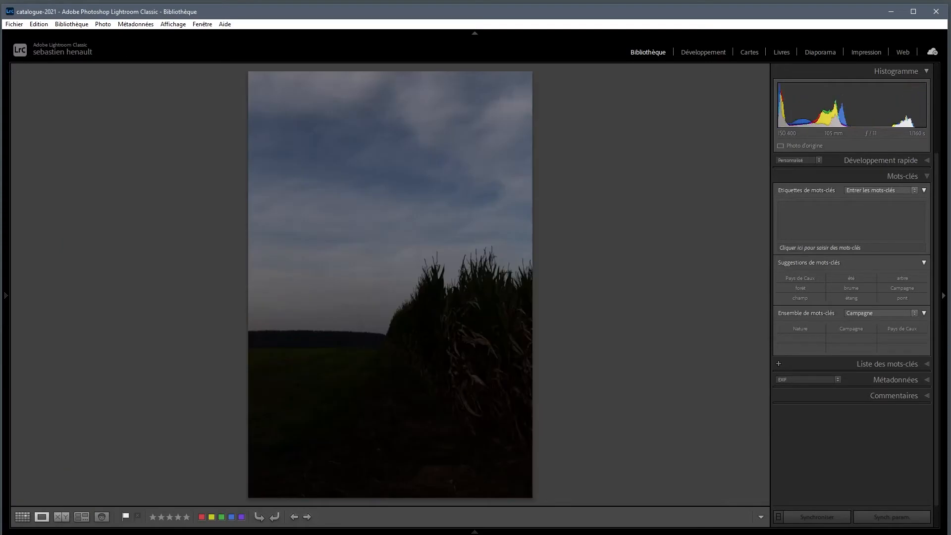
{"action": "key", "text": "x"}
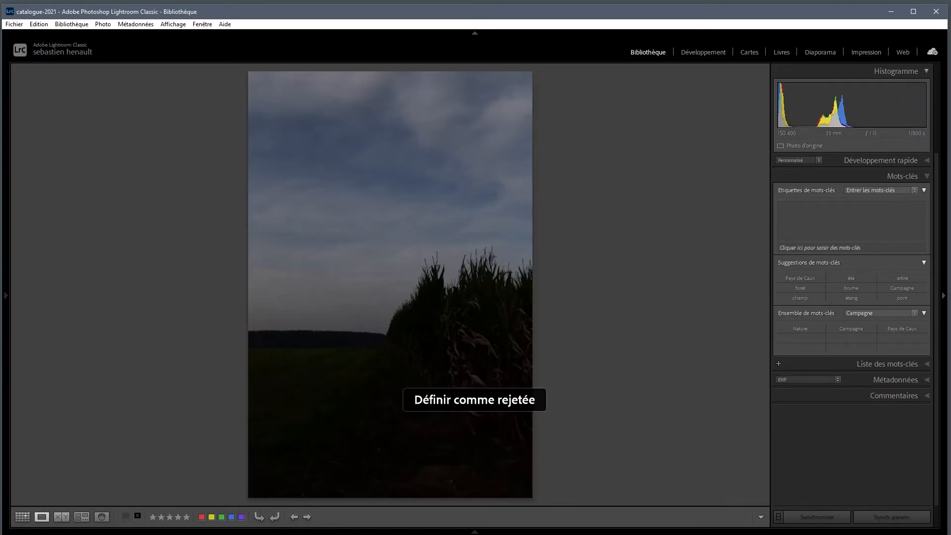
{"action": "key", "text": "Right"}
{"action": "key", "text": "x"}
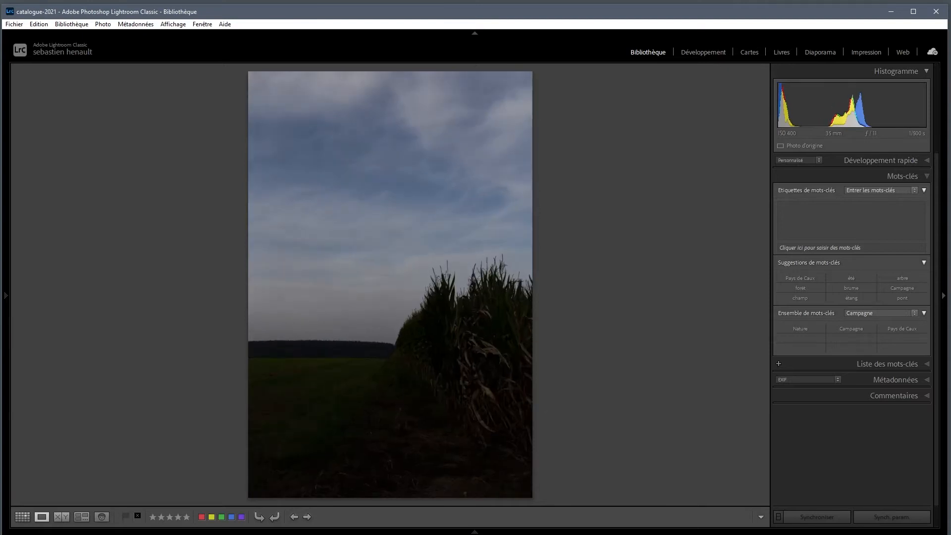
- Flag the brightest vertical maize photo, _MG_8387, as picked and the two following vertical photos, _MG_8388 and _MG_8389, as rejected
{"action": "key", "text": "Right"}
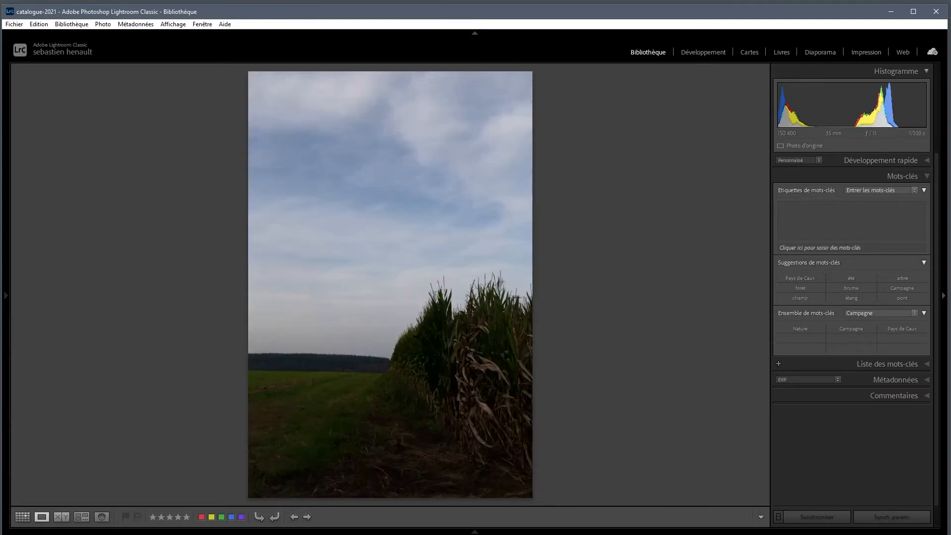
{"action": "key", "text": "p"}
{"action": "key", "text": "Right"}
{"action": "key", "text": "x"}
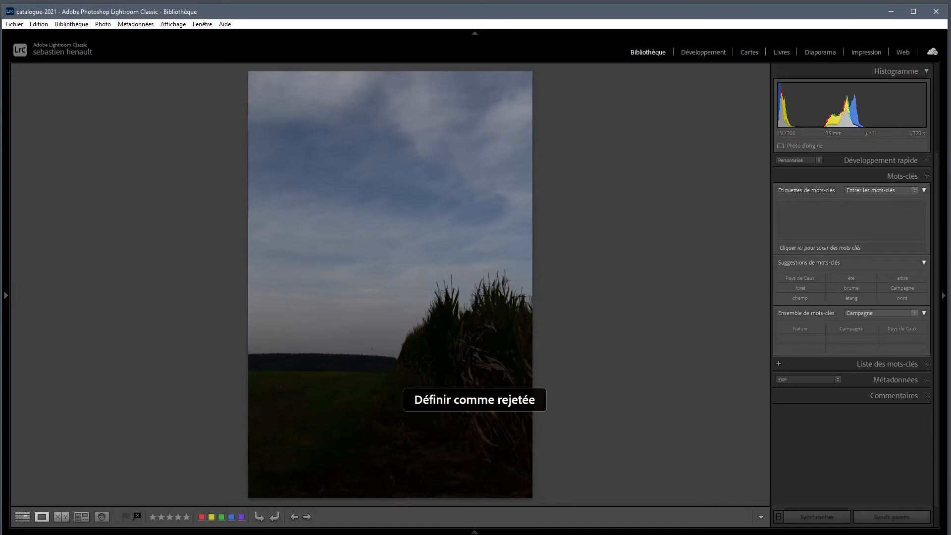
{"action": "key", "text": "Right"}
{"action": "key", "text": "x"}
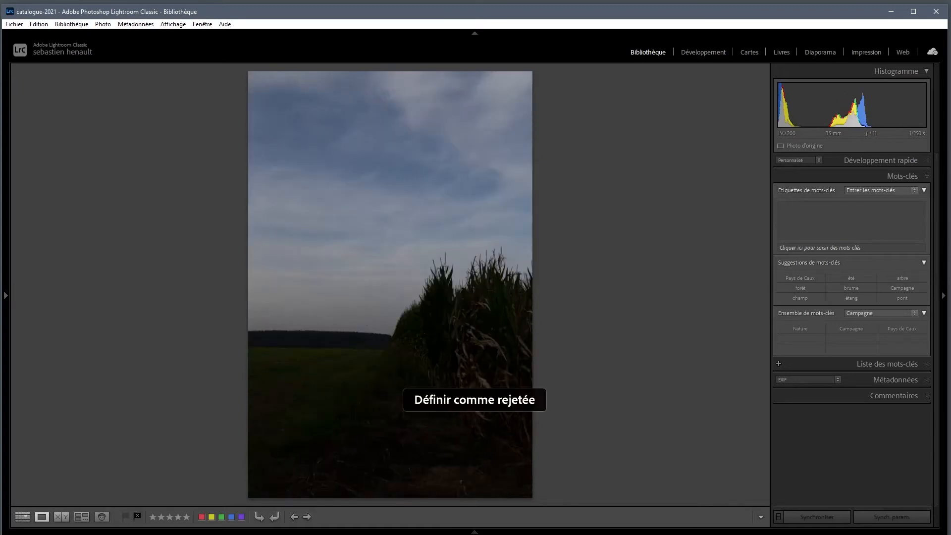
- Compare the neighbouring vertical maize photos back and forth and make sure _MG_8387 carries the pick flag
{"action": "key", "text": "Right"}
{"action": "key", "text": "Left"}
{"action": "key", "text": "Left"}
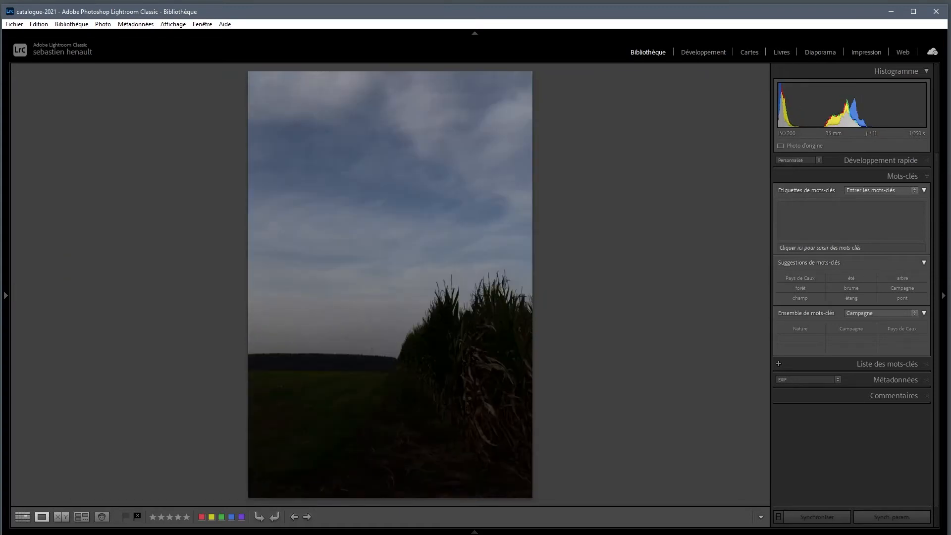
{"action": "key", "text": "Right"}
{"action": "key", "text": "Left"}
{"action": "key", "text": "Right"}
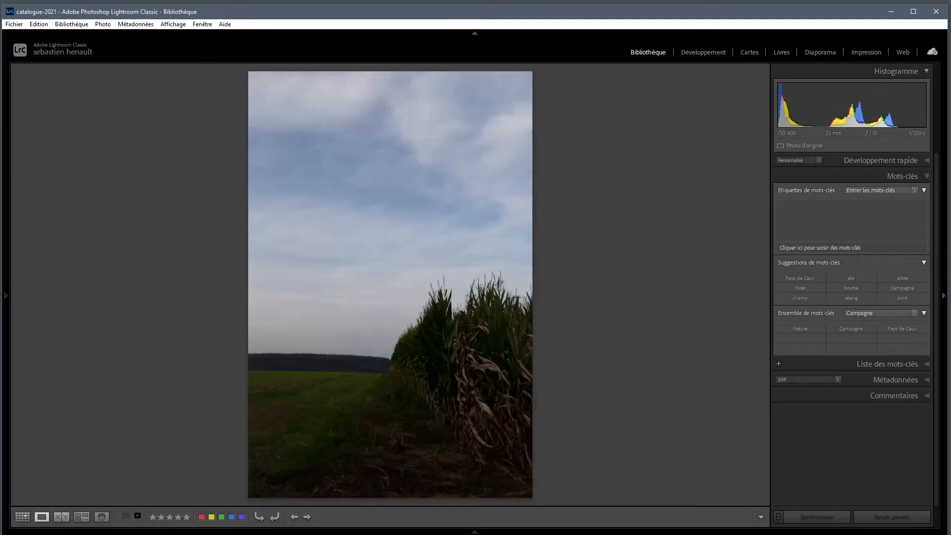
{"action": "left_click", "coordinate": [125, 517]}
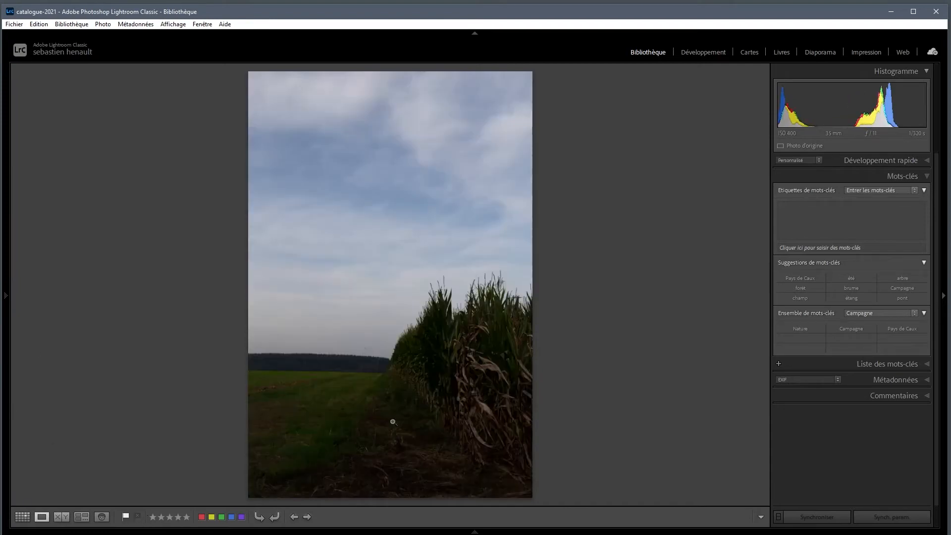
- Examine the picked vertical maize photo, _MG_8387, enlarged across the stalks and dry leaves, and return to the full view
{"action": "left_click", "coordinate": [446, 306]}
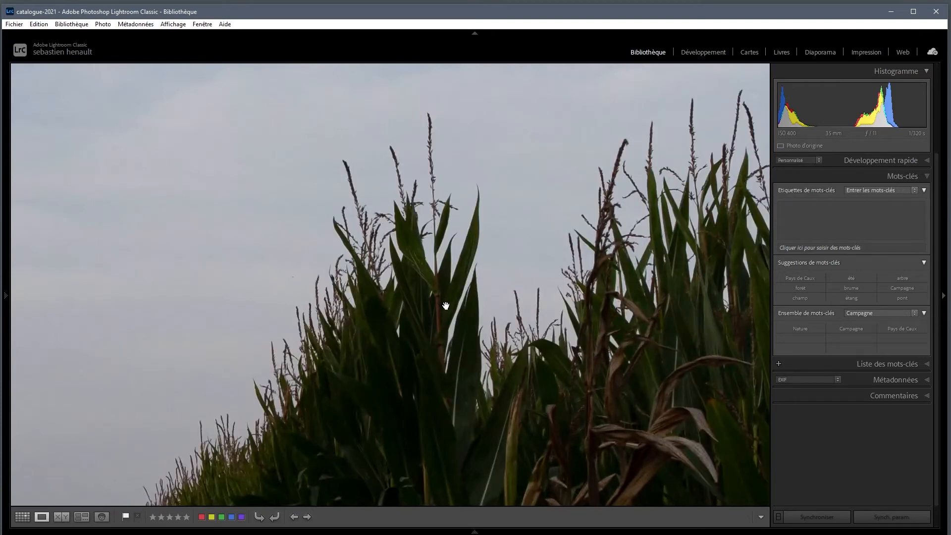
{"action": "left_click_drag", "start_coordinate": [409, 350], "coordinate": [536, 206]}
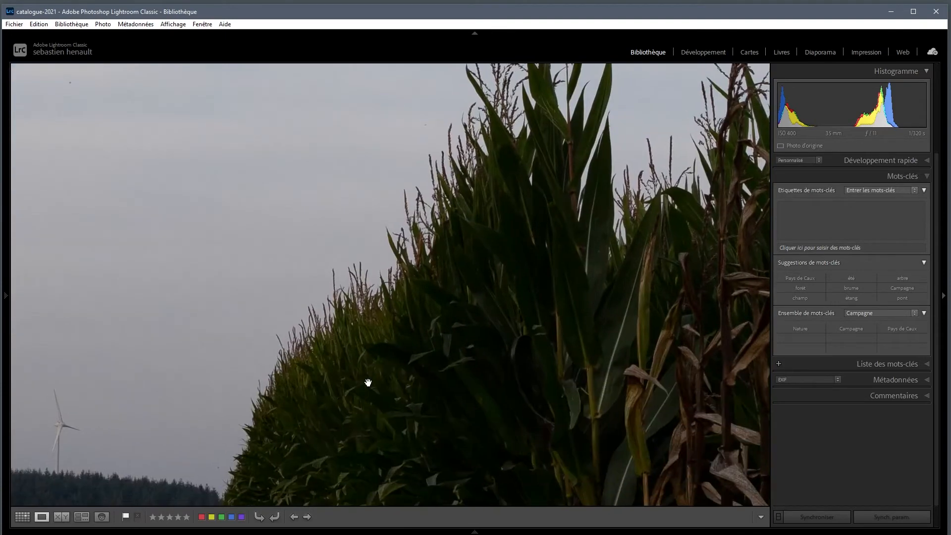
{"action": "left_click_drag", "start_coordinate": [370, 384], "coordinate": [558, 206]}
{"action": "left_click_drag", "start_coordinate": [488, 321], "coordinate": [396, 202]}
{"action": "left_click_drag", "start_coordinate": [569, 320], "coordinate": [352, 292]}
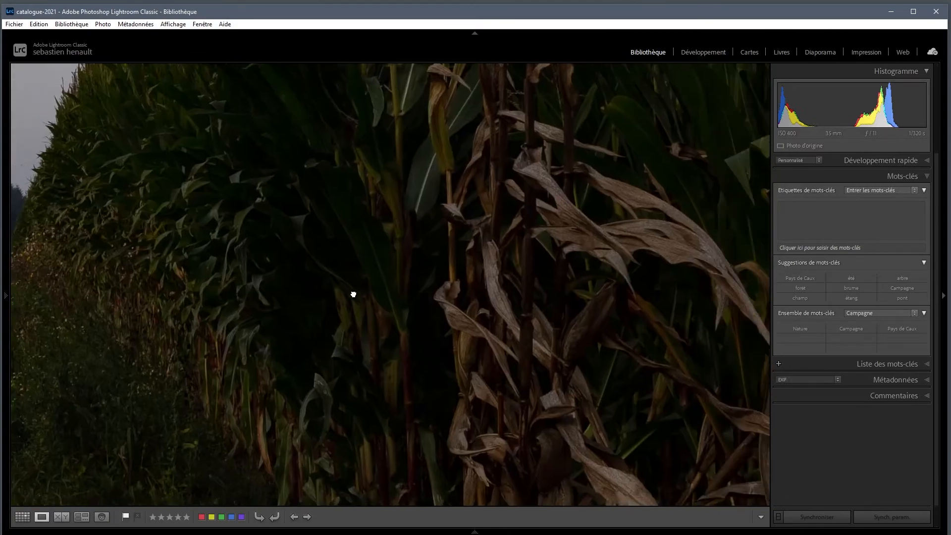
{"action": "left_click", "coordinate": [398, 292]}
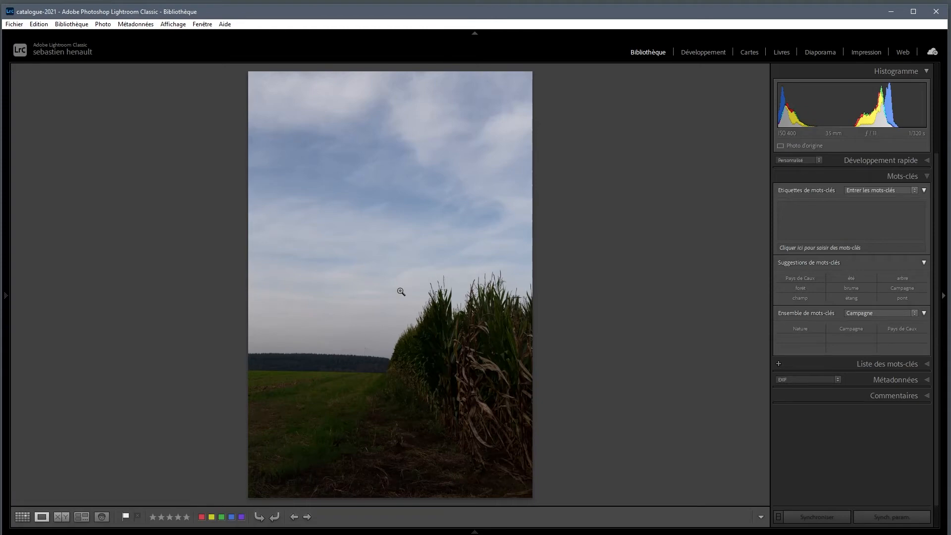
- Compare the cow pasture photos _MG_8390 to _MG_8392, flagging _MG_8391 as picked and the other two as rejected
{"action": "key", "text": "Right"}
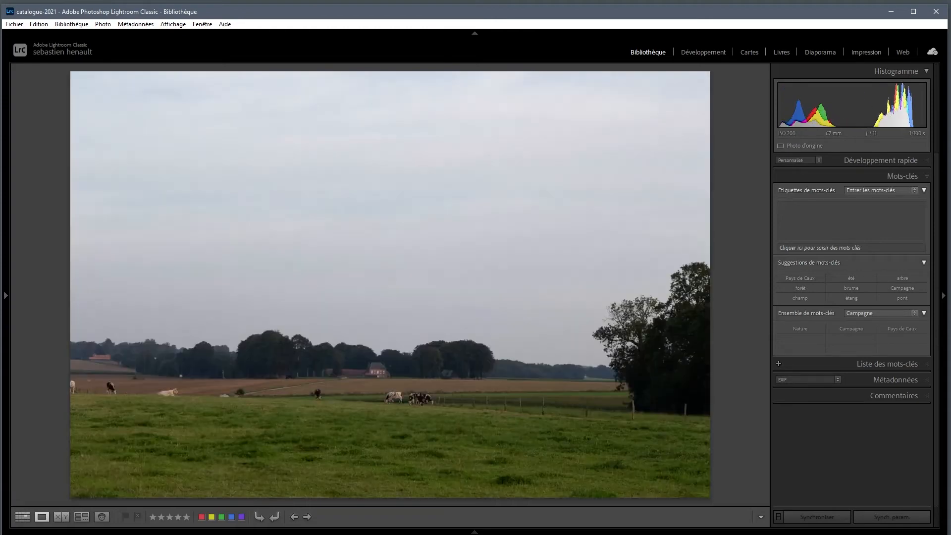
{"action": "key", "text": "Right"}
{"action": "key", "text": "Left"}
{"action": "key", "text": "p"}
{"action": "key", "text": "x"}
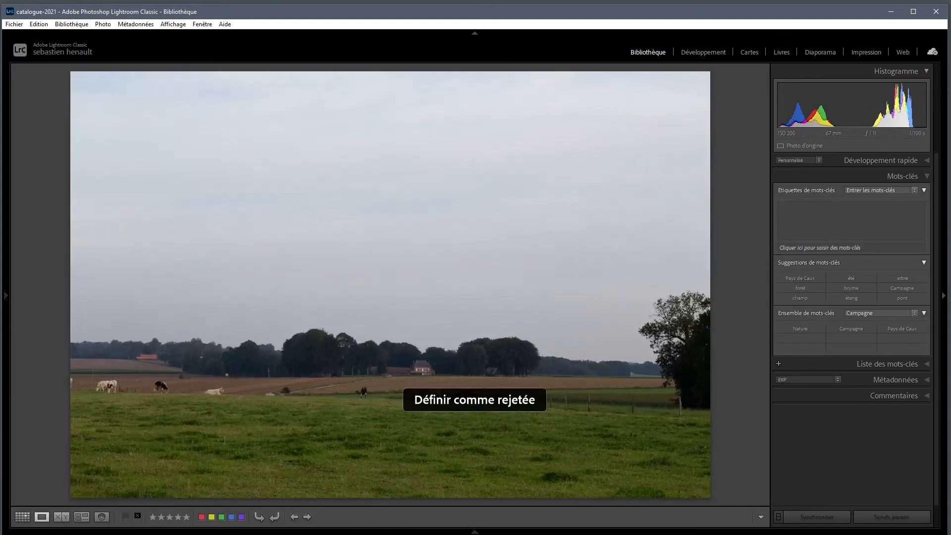
- Compare the maize and stubble field photos _MG_8393 to _MG_8395, flagging _MG_8395 as picked and the other two as rejected
{"action": "key", "text": "Right"}
{"action": "key", "text": "Right"}
{"action": "key", "text": "Right"}
{"action": "key", "text": "Left"}
{"action": "key", "text": "Left"}
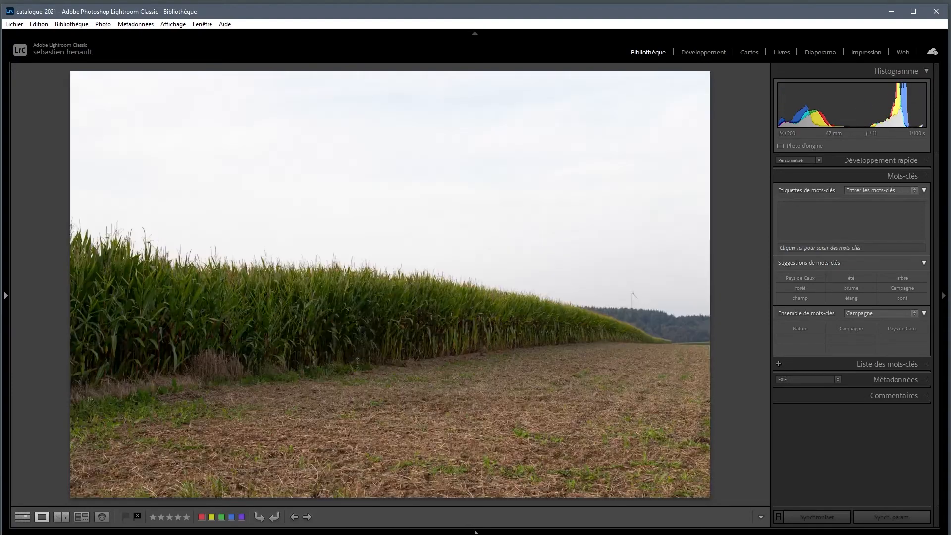
{"action": "key", "text": "x"}
- Flag the three photos of silhouetted trees, _MG_8396 to _MG_8398, as rejected
{"action": "key", "text": "Right"}
{"action": "key", "text": "Right"}
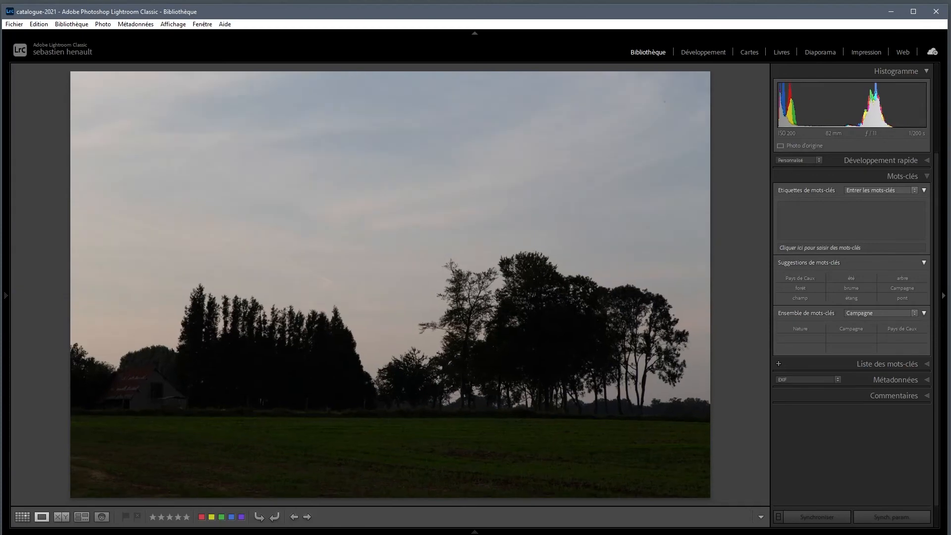
{"action": "key", "text": "Right"}
{"action": "key", "text": "x"}
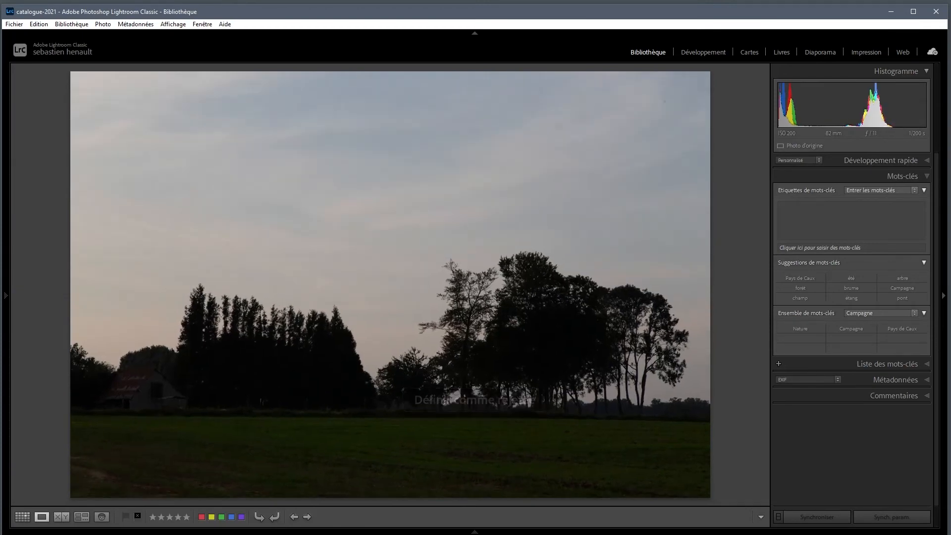
- Return to the grid of all imported photos and filter it by attribute to show only the picked photos
{"action": "key", "text": "g"}
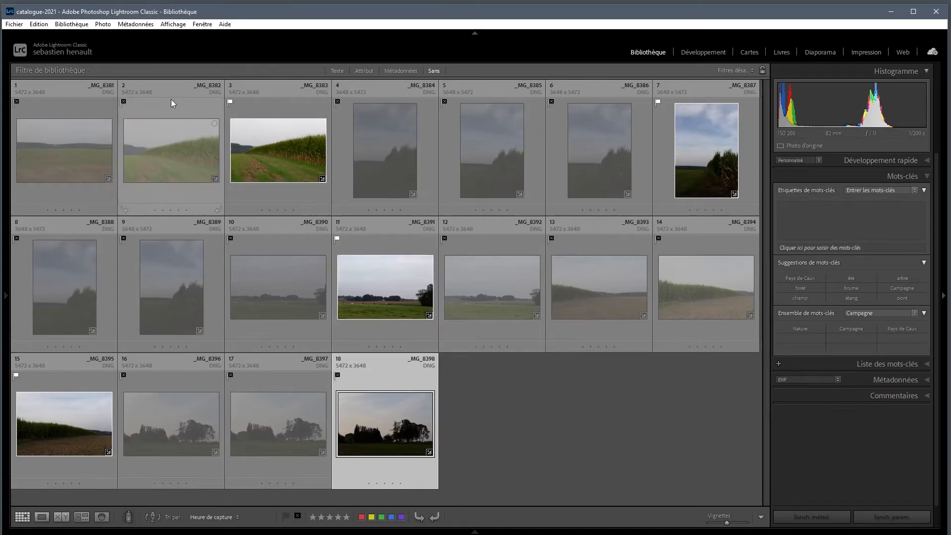
{"action": "left_click", "coordinate": [365, 70]}
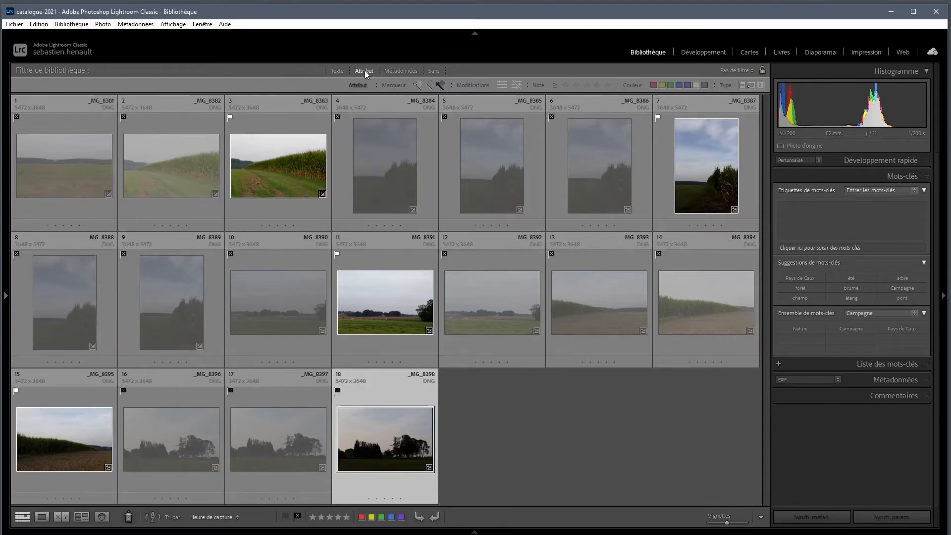
{"action": "left_click", "coordinate": [419, 84]}
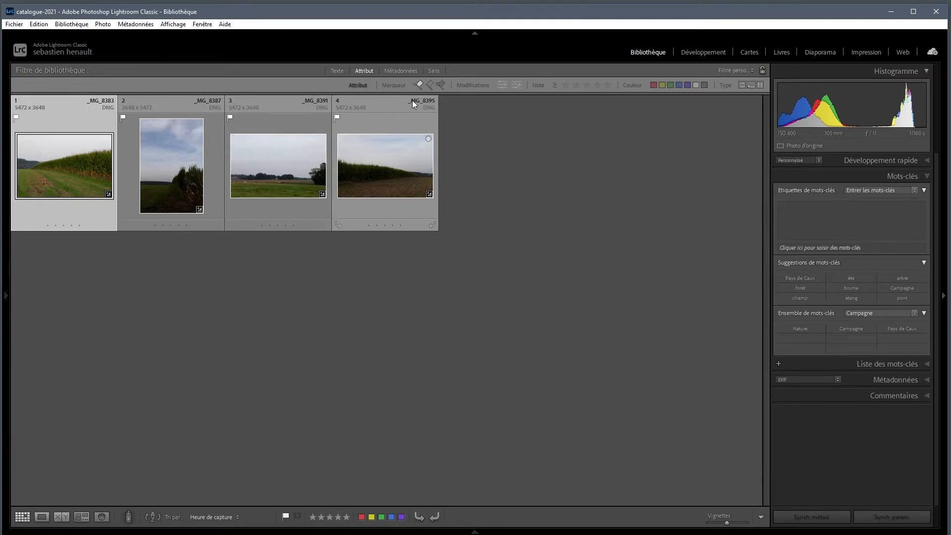
- Review the picked and rejected photos by switching the flag filter between both groups, and return to picked photos only
{"action": "left_click", "coordinate": [442, 85]}
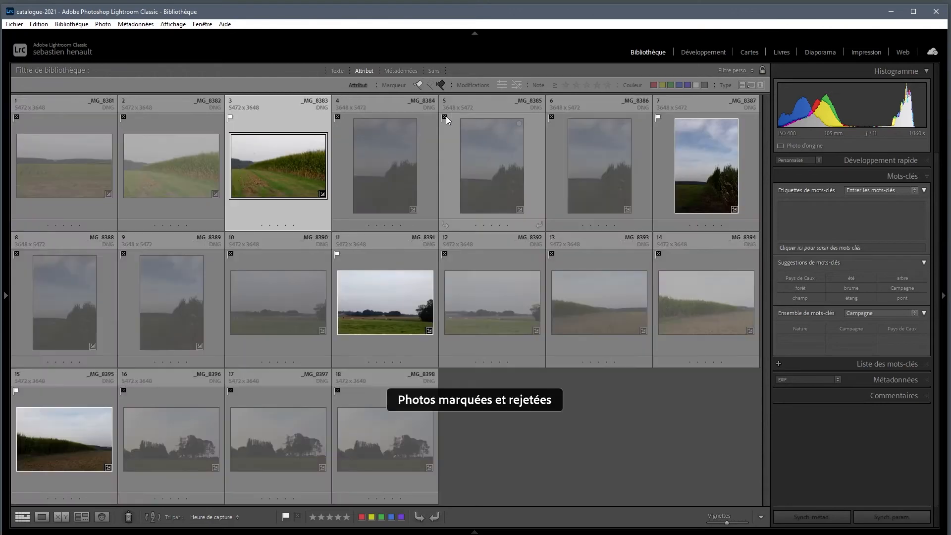
{"action": "left_click", "coordinate": [419, 85]}
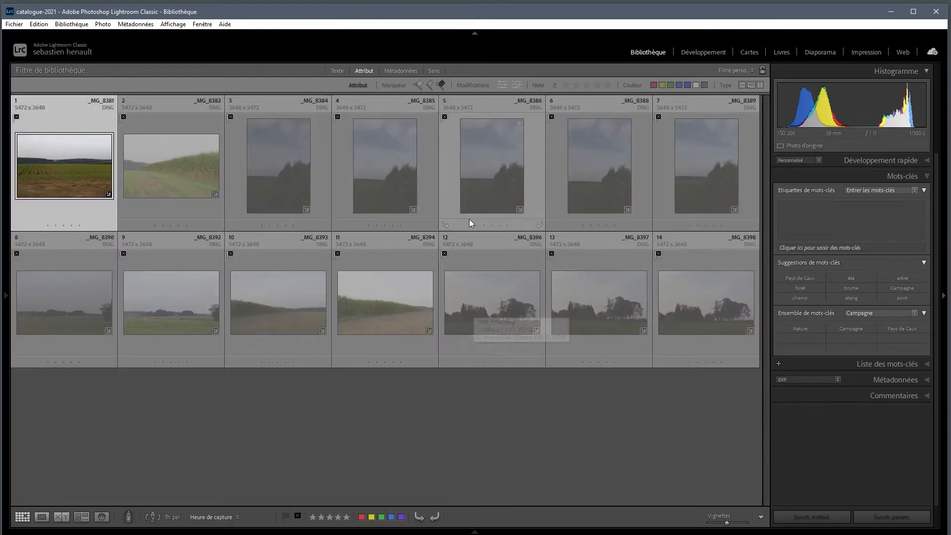
{"action": "left_click", "coordinate": [421, 86]}
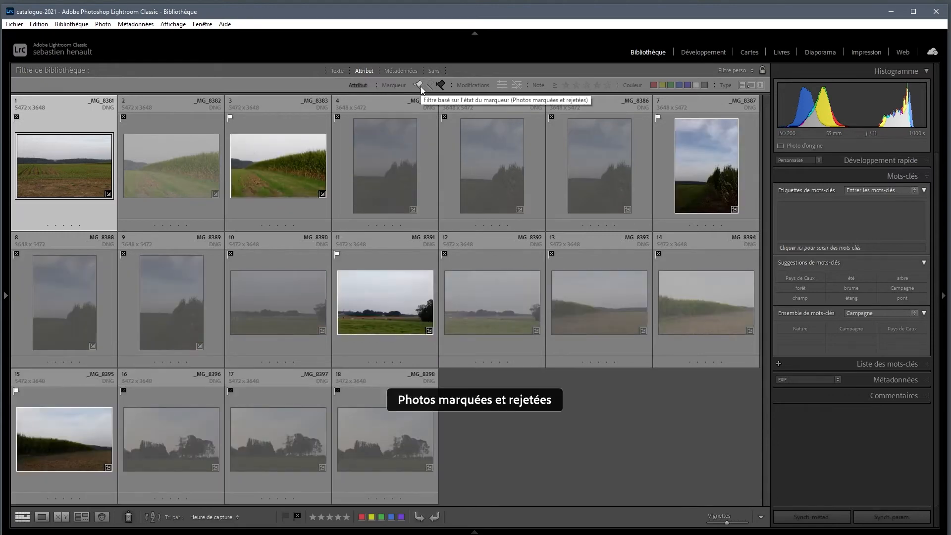
{"action": "left_click", "coordinate": [442, 85]}
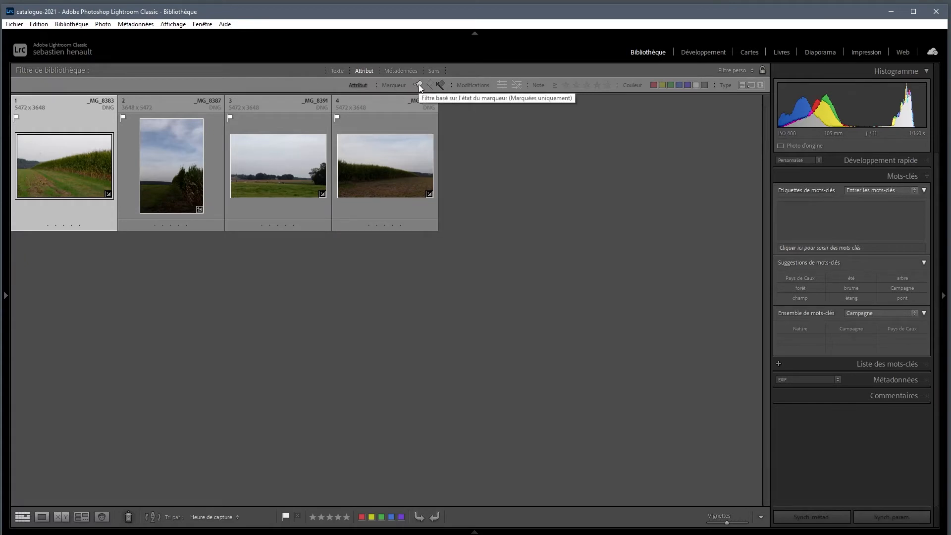
{"action": "left_click", "coordinate": [440, 84]}
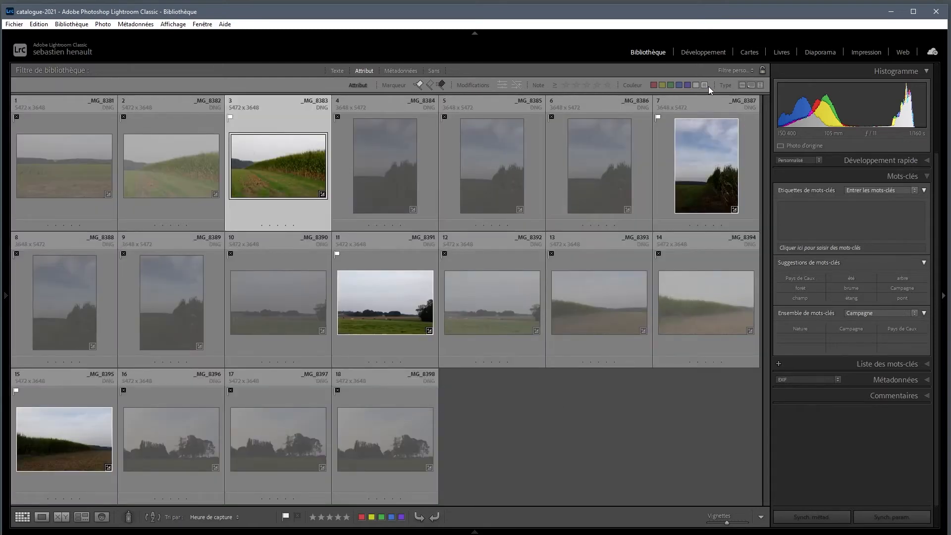
{"action": "left_click", "coordinate": [441, 85]}
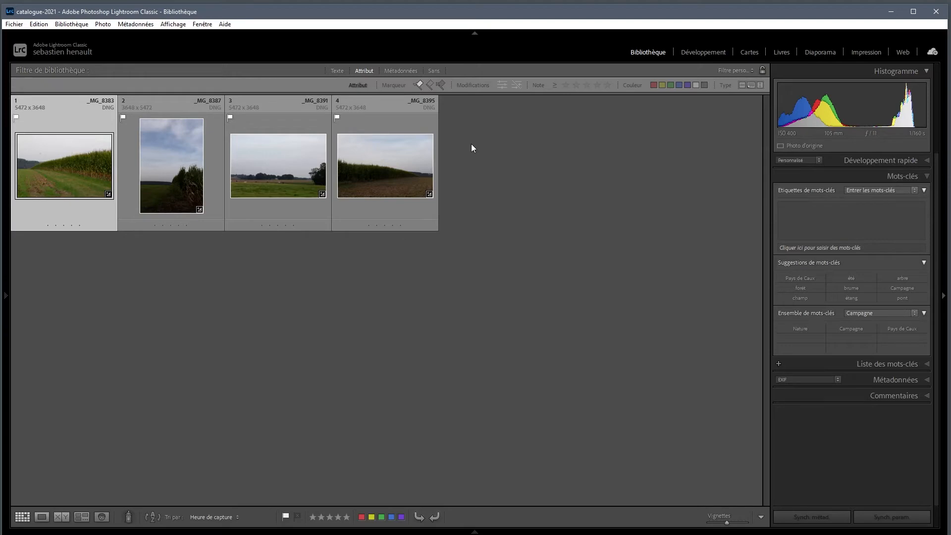
- Open the picked maize field photo, _MG_8383, examine it enlarged along the top of the maize, and return to the full view
{"action": "double_click", "coordinate": [36, 178]}
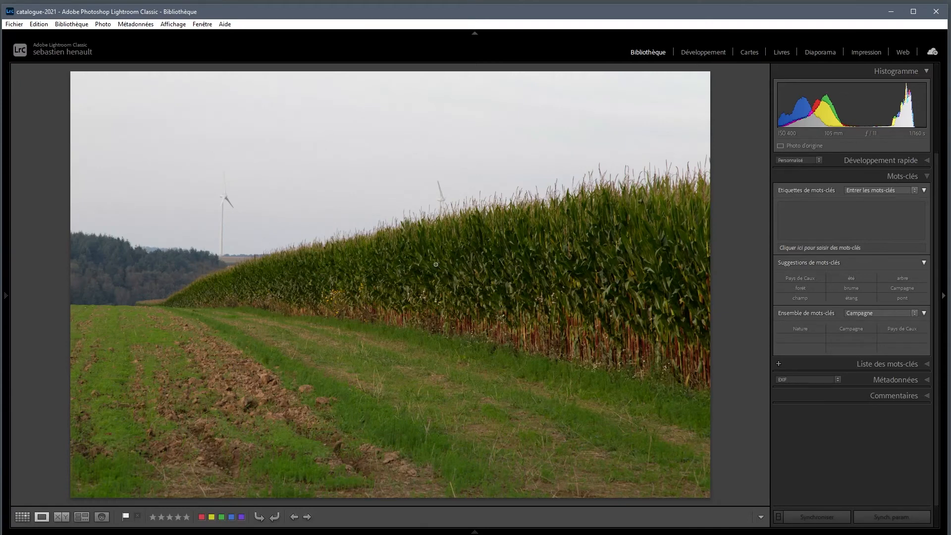
{"action": "left_click", "coordinate": [234, 269]}
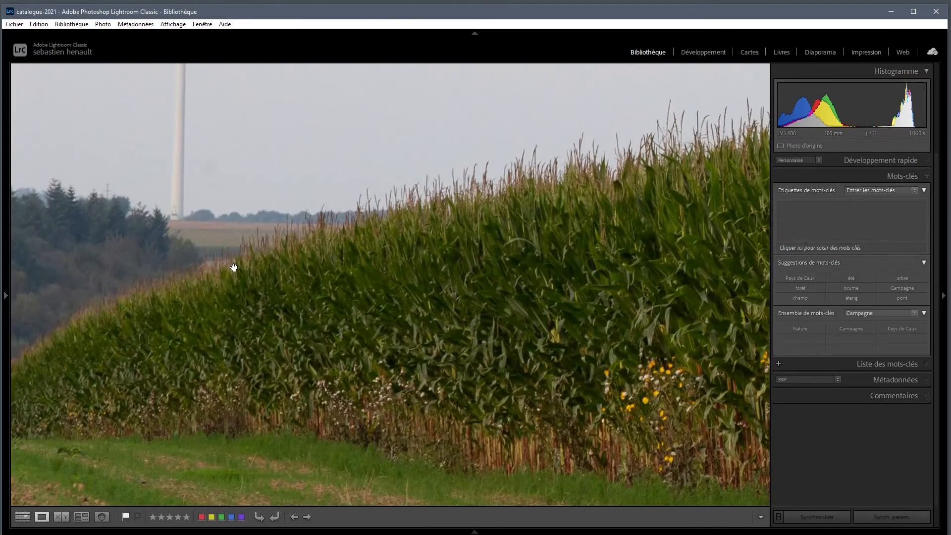
{"action": "left_click_drag", "start_coordinate": [555, 209], "coordinate": [310, 316]}
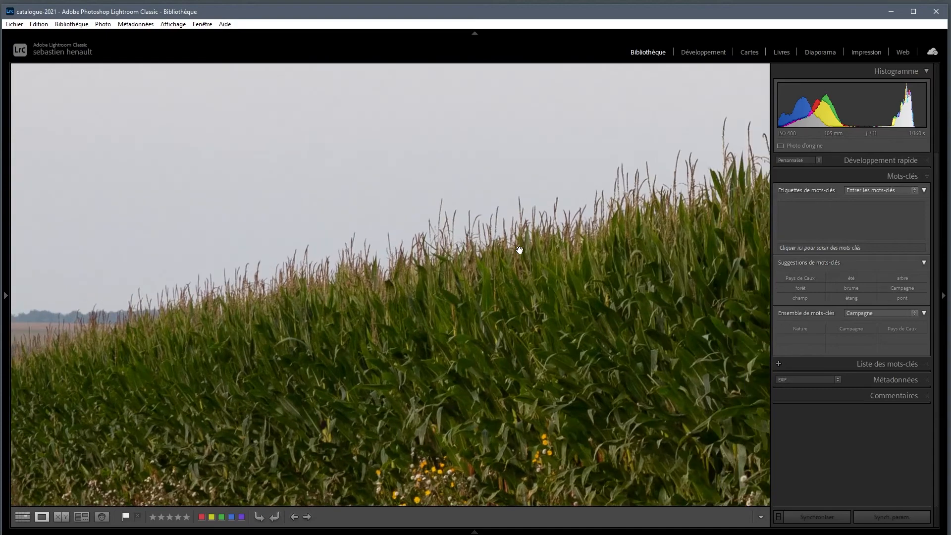
{"action": "left_click_drag", "start_coordinate": [518, 250], "coordinate": [229, 314]}
{"action": "left_click_drag", "start_coordinate": [490, 246], "coordinate": [220, 296]}
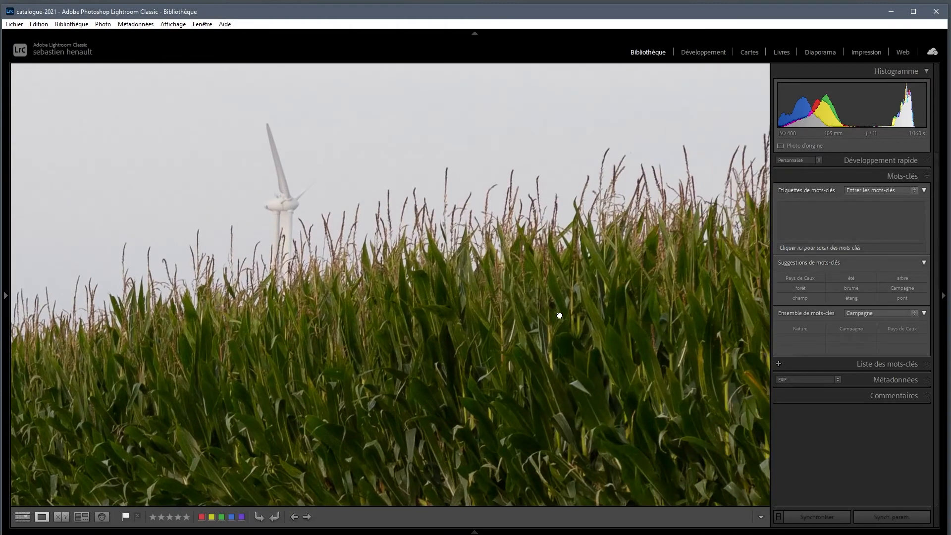
{"action": "left_click_drag", "start_coordinate": [559, 316], "coordinate": [312, 330]}
{"action": "left_click", "coordinate": [279, 348]}
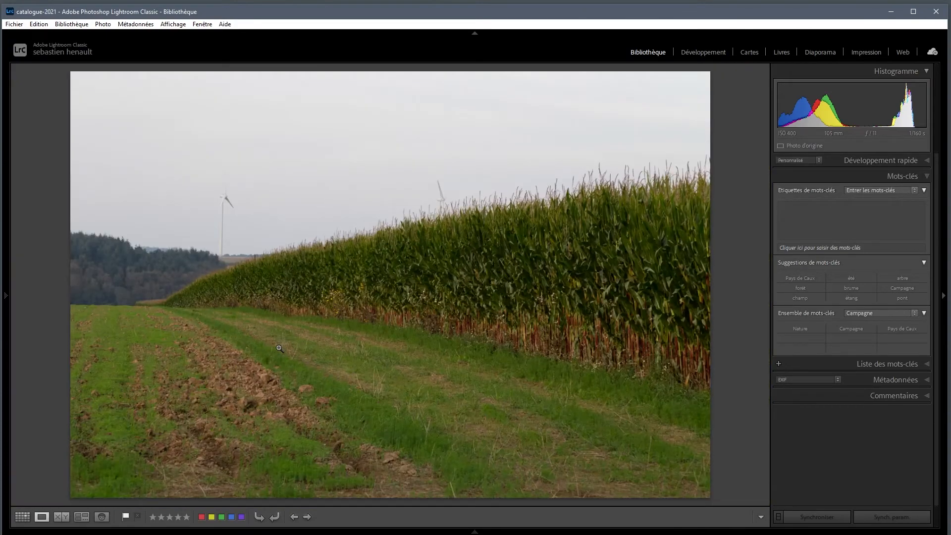
- Browse the picked photos to the upright maize photo, examine its maize tips enlarged, and return to the full view
{"action": "key", "text": "Right"}
{"action": "key", "text": "Right"}
{"action": "key", "text": "Right"}
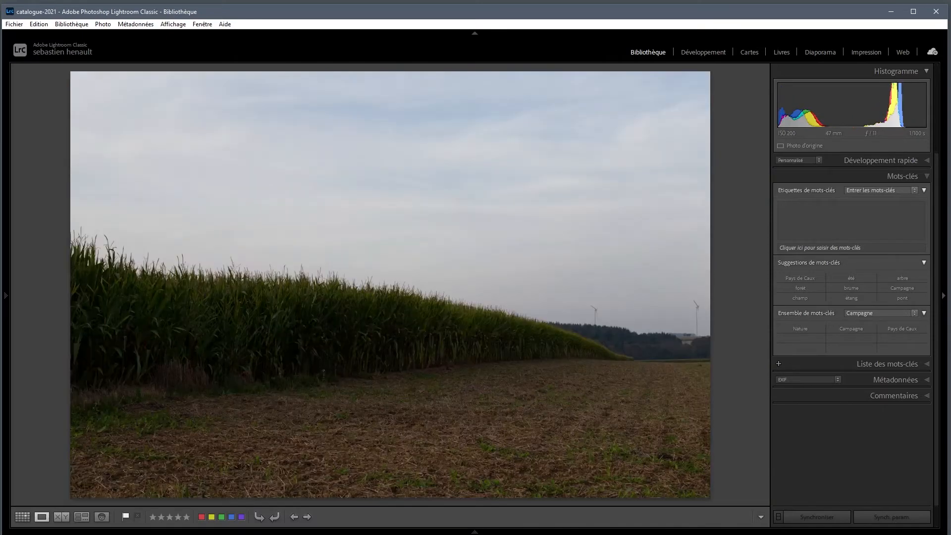
{"action": "key", "text": "Right"}
{"action": "key", "text": "Right"}
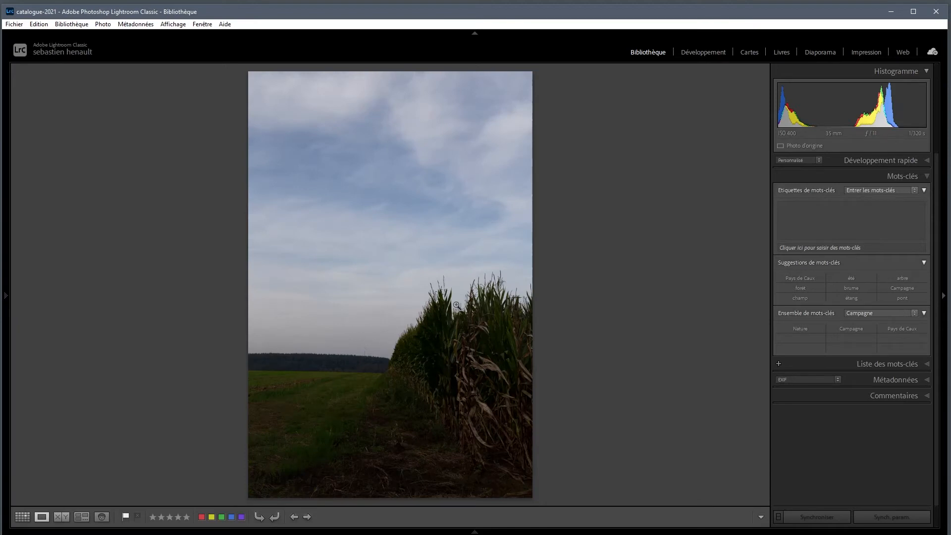
{"action": "left_click", "coordinate": [444, 294]}
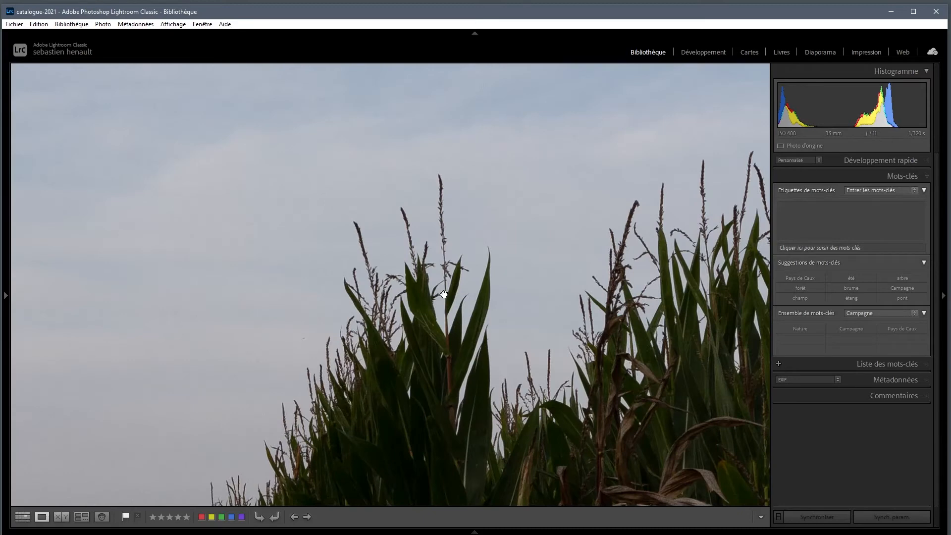
{"action": "left_click", "coordinate": [444, 294]}
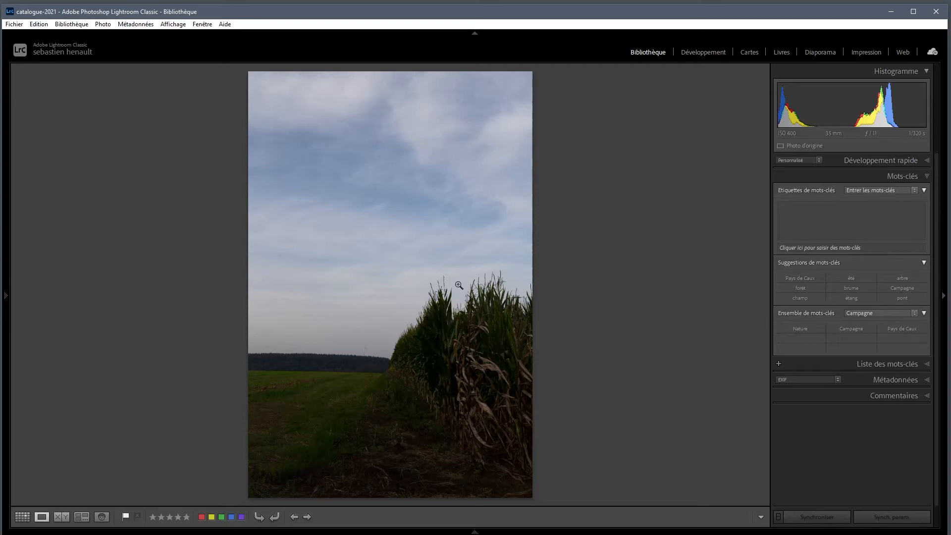
- Develop the upright maize photo with exposure +0.23, highlights -20, shadows +30, whites +56 and blacks +24, and straighten its horizon
{"action": "key", "text": "d"}
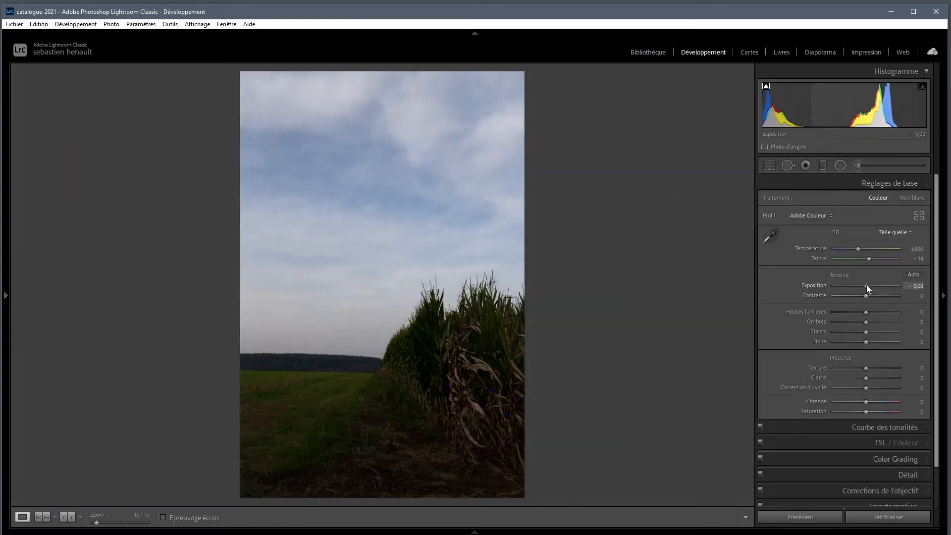
{"action": "key", "text": "r"}
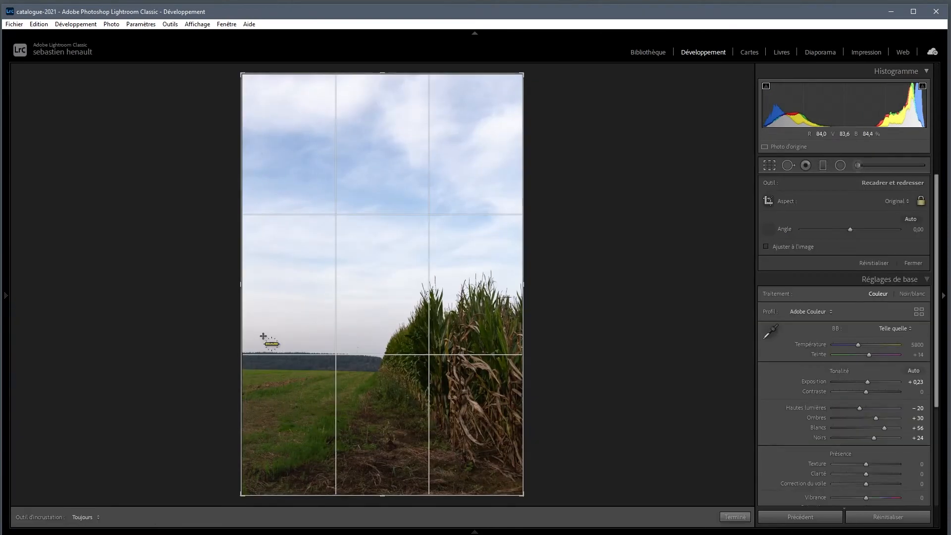
- Apply a graduated filter to the sky, and set the whole photo's texture to +9, clarity to +3 and vibrance to +20
{"action": "key", "text": "m"}
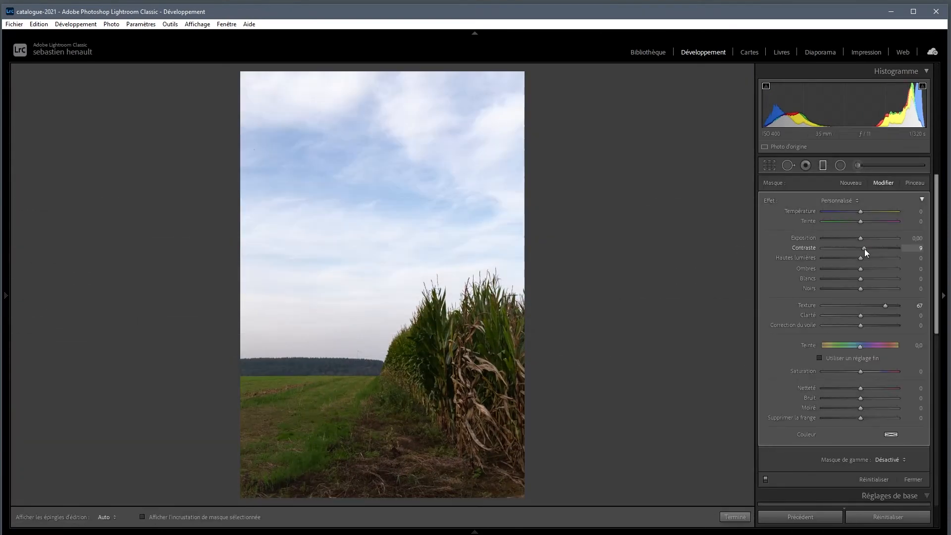
{"action": "key", "text": "m"}
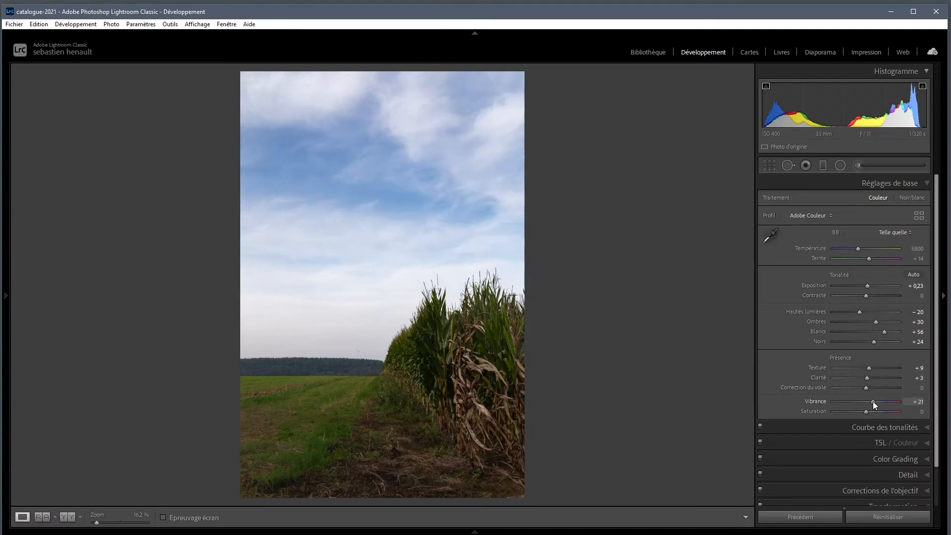
- Sharpen the photo with amount about 42, radius 0.5, detail 100 and some masking, checking the maize tips at 100 %
{"action": "left_click", "coordinate": [892, 442]}
{"action": "left_click", "coordinate": [907, 215]}
{"action": "left_click", "coordinate": [891, 317]}
{"action": "key", "text": "z"}
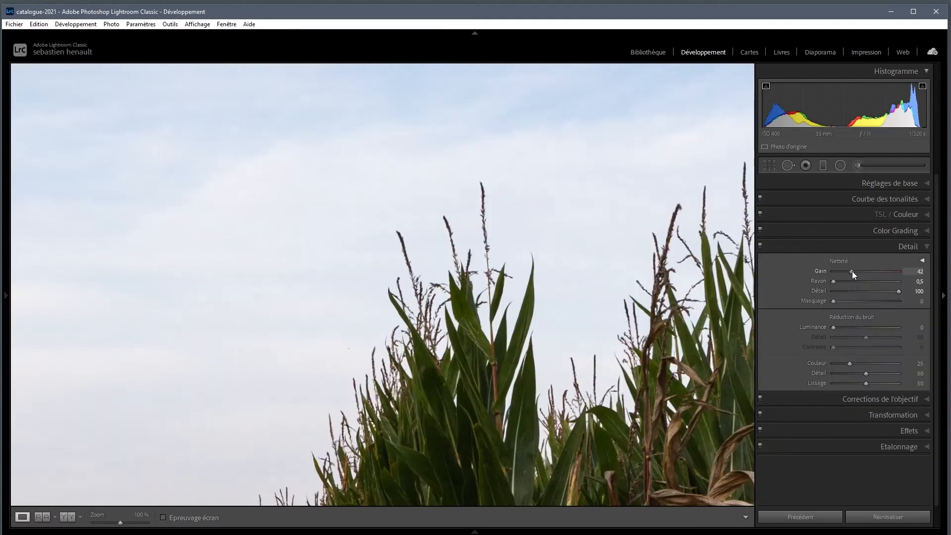
{"action": "left_click", "coordinate": [431, 290]}
{"action": "left_click_drag", "start_coordinate": [834, 301], "coordinate": [849, 302]}
{"action": "left_click", "coordinate": [439, 286]}
{"action": "left_click", "coordinate": [329, 342]}
- Return to the Library and tag the developed photo with the suggested keywords Pays de Caux, été, Campagne and champ
{"action": "left_click", "coordinate": [648, 52]}
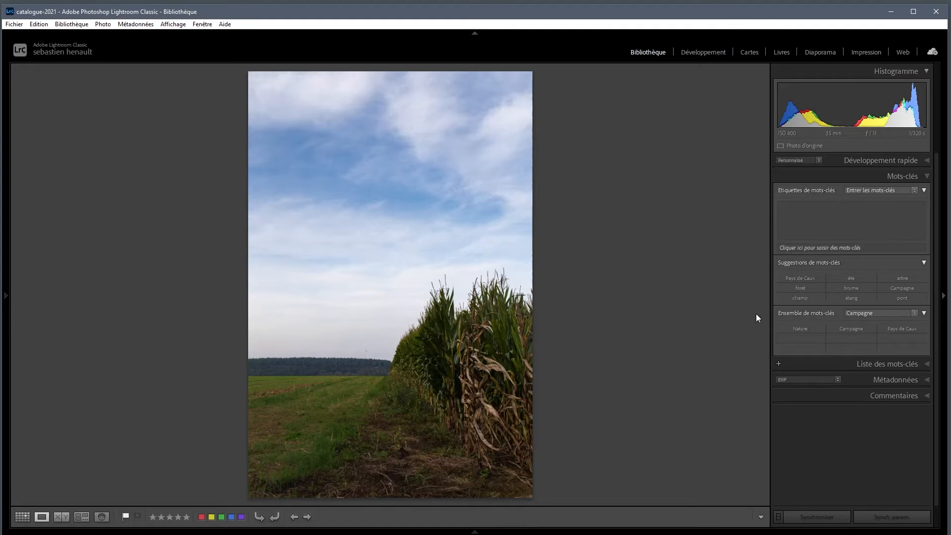
{"action": "left_click", "coordinate": [793, 281]}
{"action": "left_click", "coordinate": [802, 281]}
{"action": "left_click", "coordinate": [801, 278]}
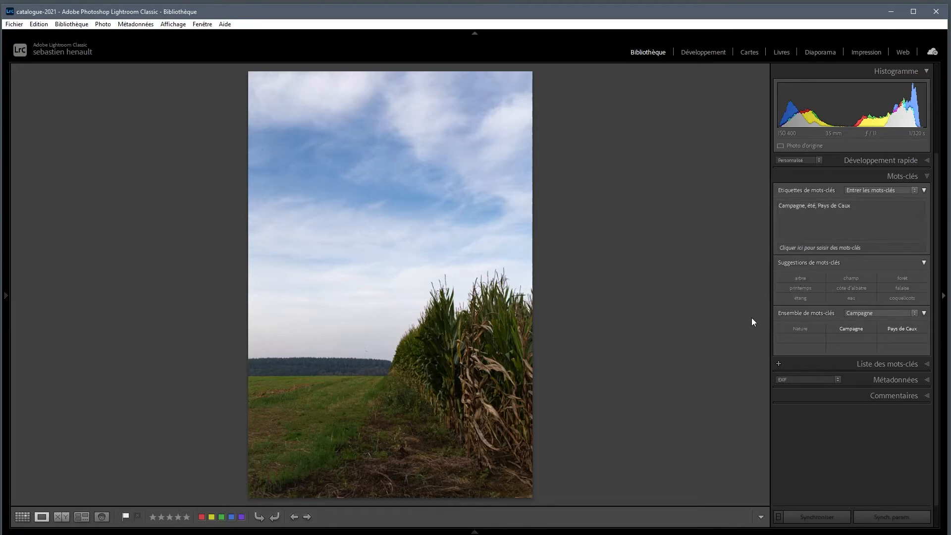
{"action": "left_click", "coordinate": [845, 281]}
- Expand the catalogue's collections to view them
{"action": "mouse_move", "coordinate": [4, 308]}
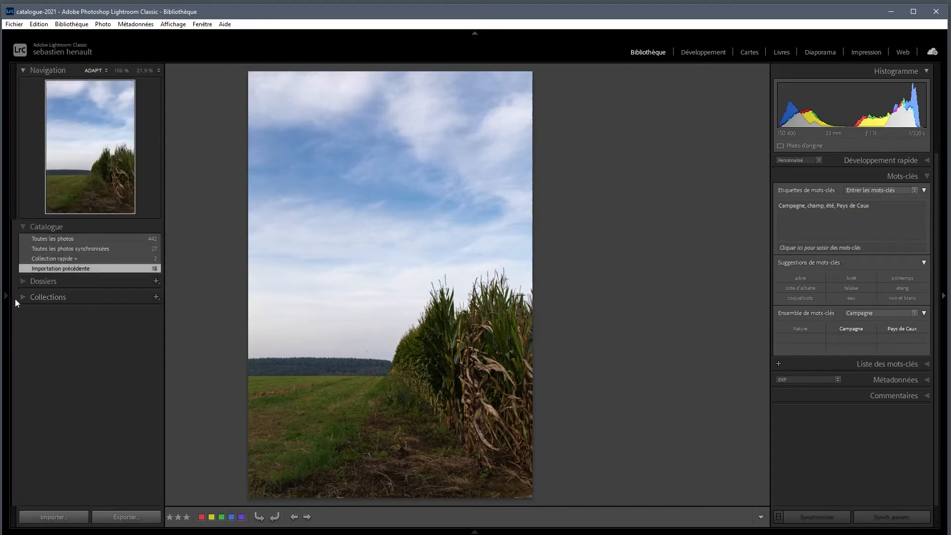
{"action": "left_click", "coordinate": [23, 297]}
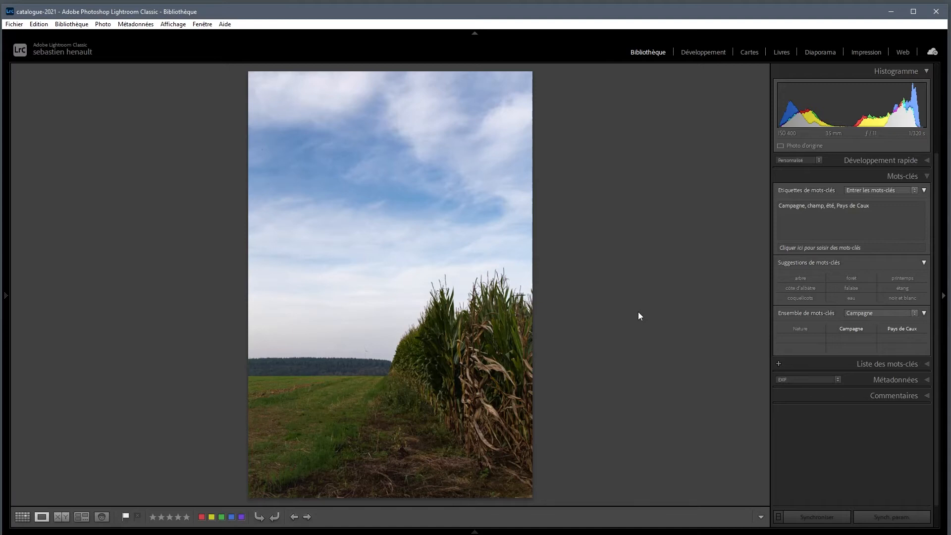
- Open the developed maize photo as a smart object in Photoshop
{"action": "right_click", "coordinate": [392, 265]}
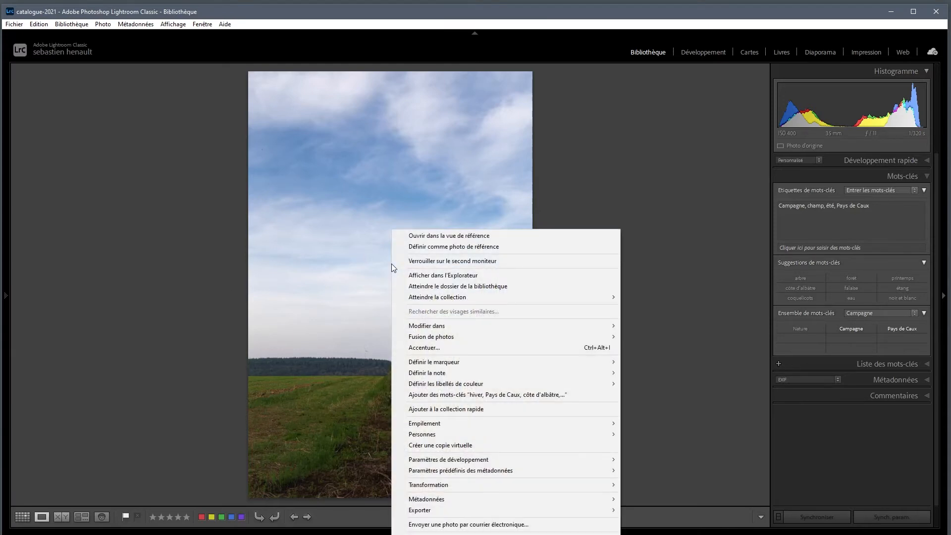
{"action": "mouse_move", "coordinate": [412, 330]}
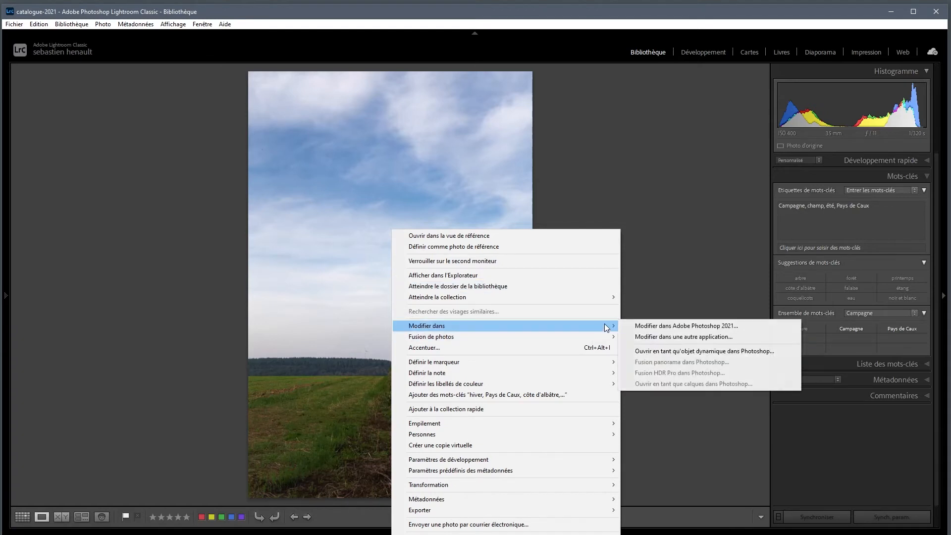
{"action": "left_click", "coordinate": [686, 351]}
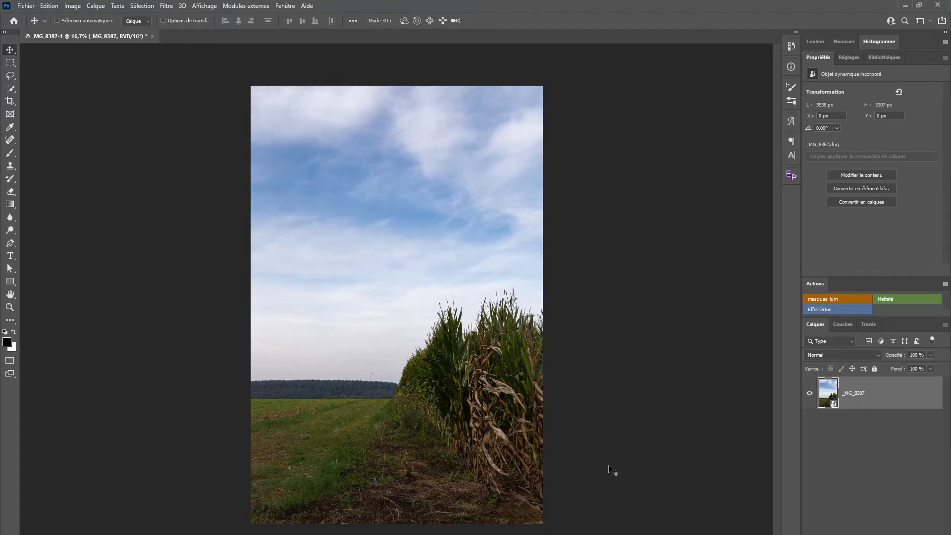
- Open the smart object in Camera Raw to examine its raw development settings, and close it without applying changes
{"action": "double_click", "coordinate": [833, 404]}
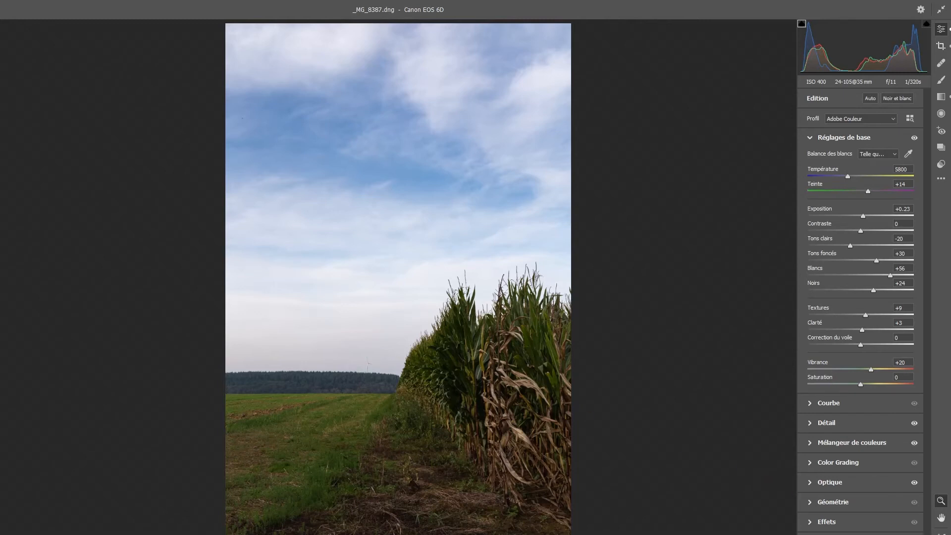
{"action": "key", "text": "Escape"}
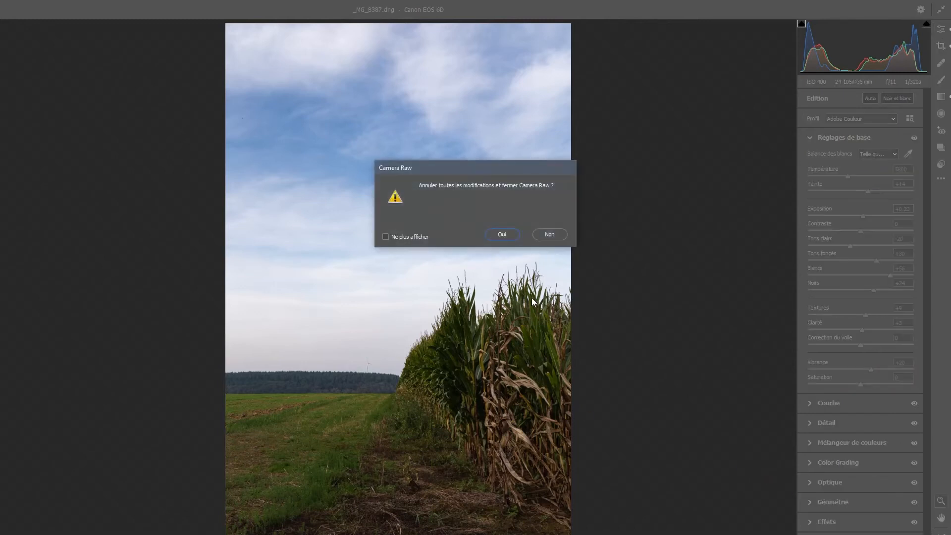
{"action": "left_click", "coordinate": [508, 236]}
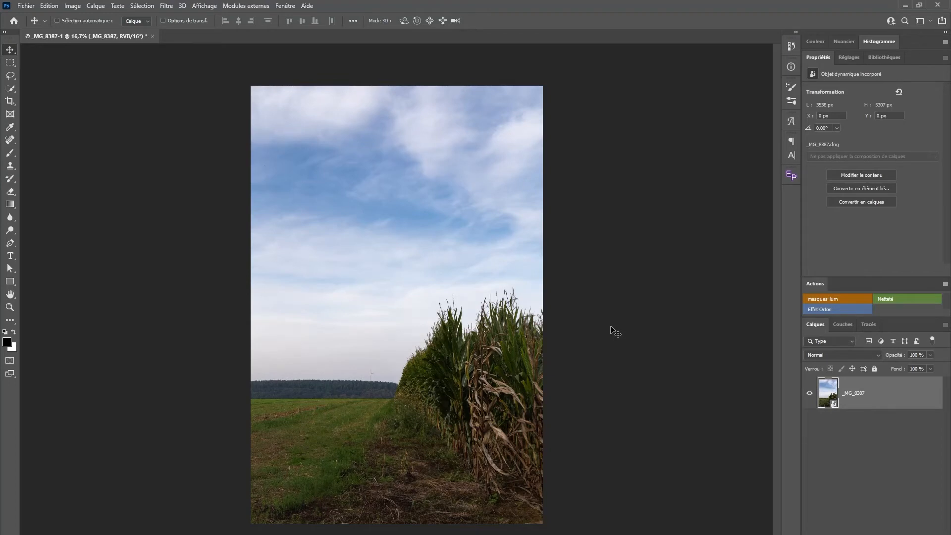
- Zoom in on the sky and examine it area by area for dust spots, down to the horizon and along the maize
{"action": "left_click", "coordinate": [9, 308]}
{"action": "left_click_drag", "start_coordinate": [356, 219], "coordinate": [396, 254]}
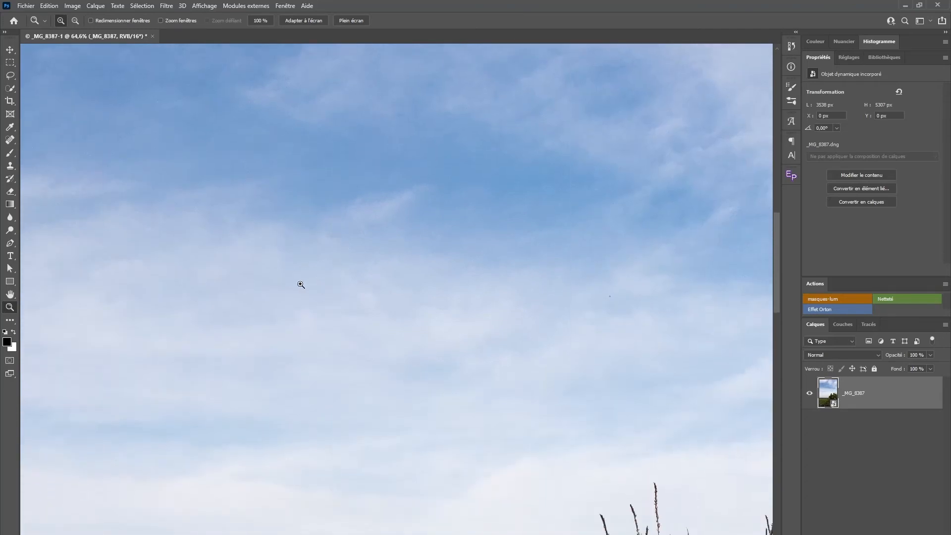
{"action": "left_click_drag", "start_coordinate": [213, 343], "coordinate": [513, 212]}
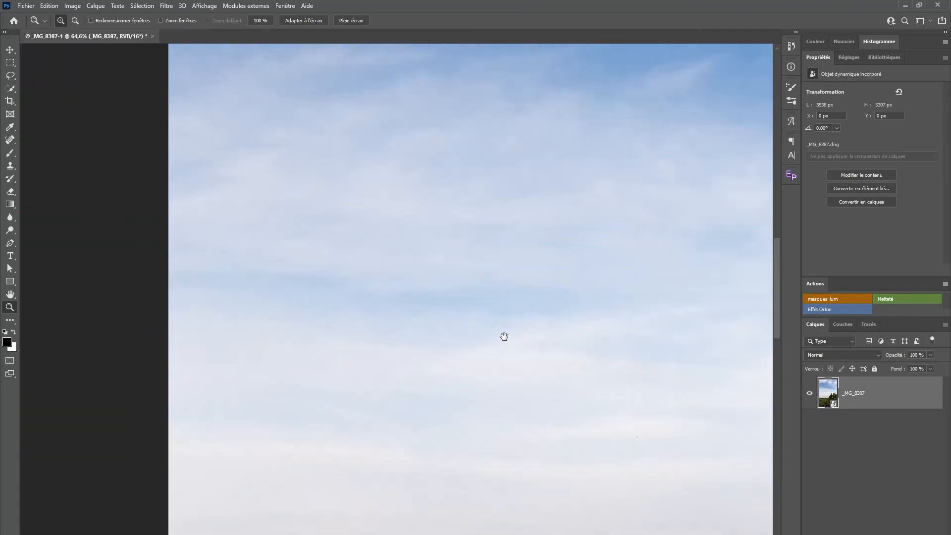
{"action": "left_click_drag", "start_coordinate": [503, 335], "coordinate": [435, 240]}
{"action": "left_click_drag", "start_coordinate": [425, 361], "coordinate": [342, 250]}
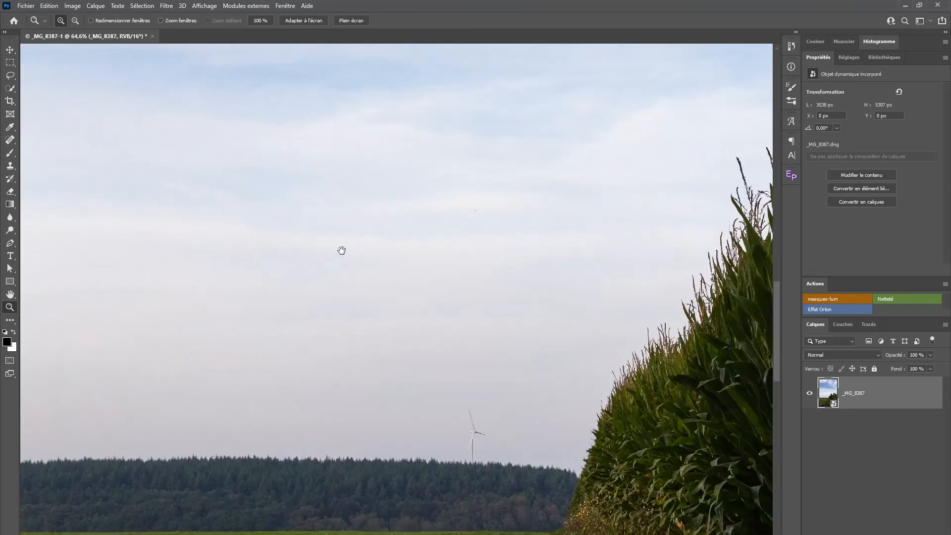
{"action": "left_click_drag", "start_coordinate": [483, 263], "coordinate": [335, 403]}
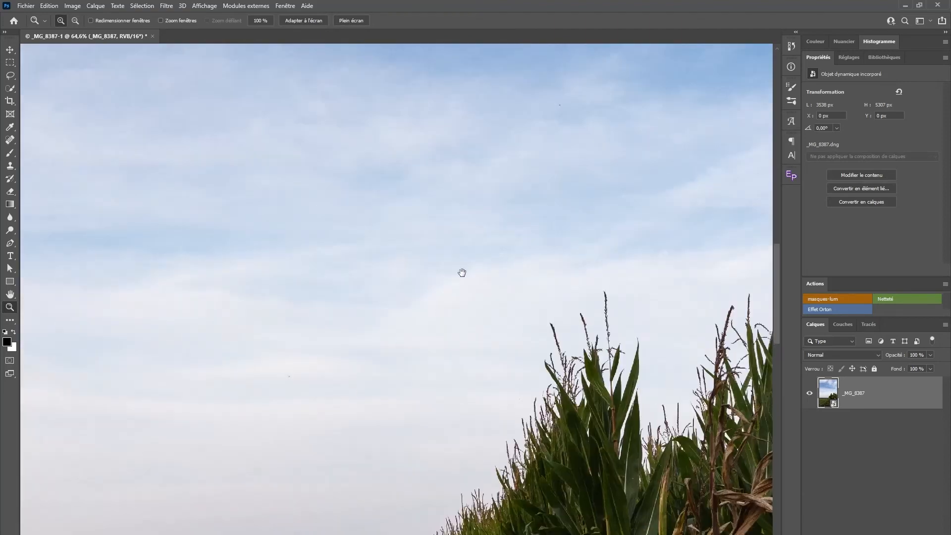
{"action": "left_click_drag", "start_coordinate": [461, 272], "coordinate": [329, 337]}
{"action": "left_click_drag", "start_coordinate": [427, 186], "coordinate": [444, 389]}
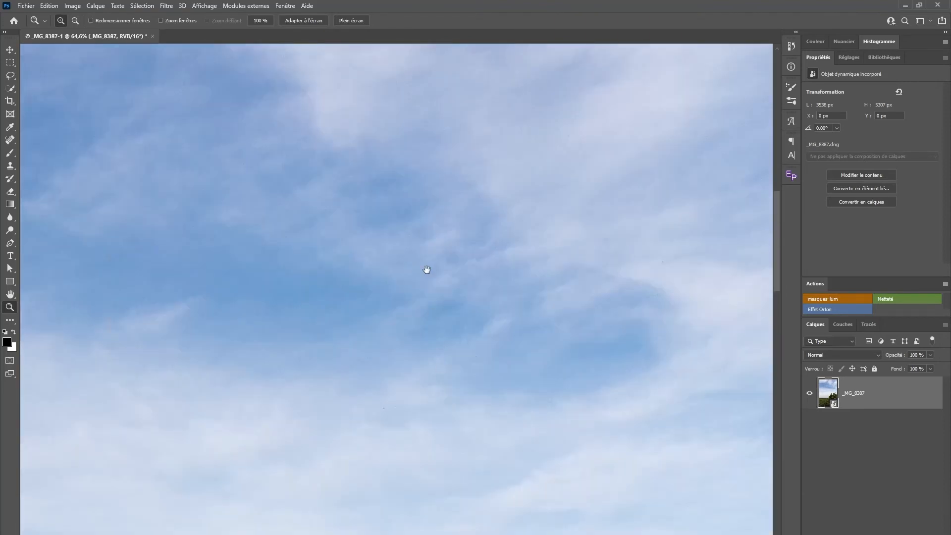
{"action": "left_click_drag", "start_coordinate": [424, 235], "coordinate": [457, 396]}
{"action": "left_click_drag", "start_coordinate": [311, 322], "coordinate": [584, 333]}
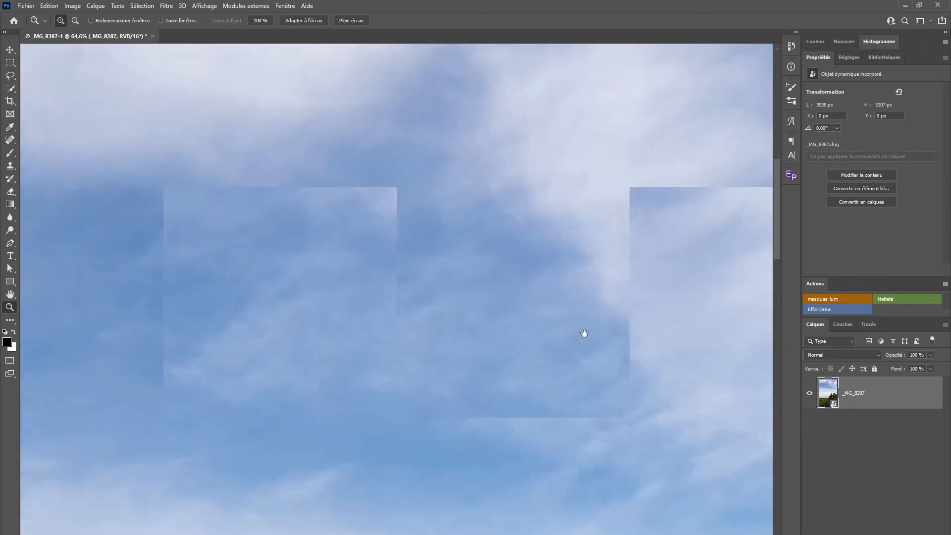
{"action": "left_click_drag", "start_coordinate": [376, 327], "coordinate": [510, 291]}
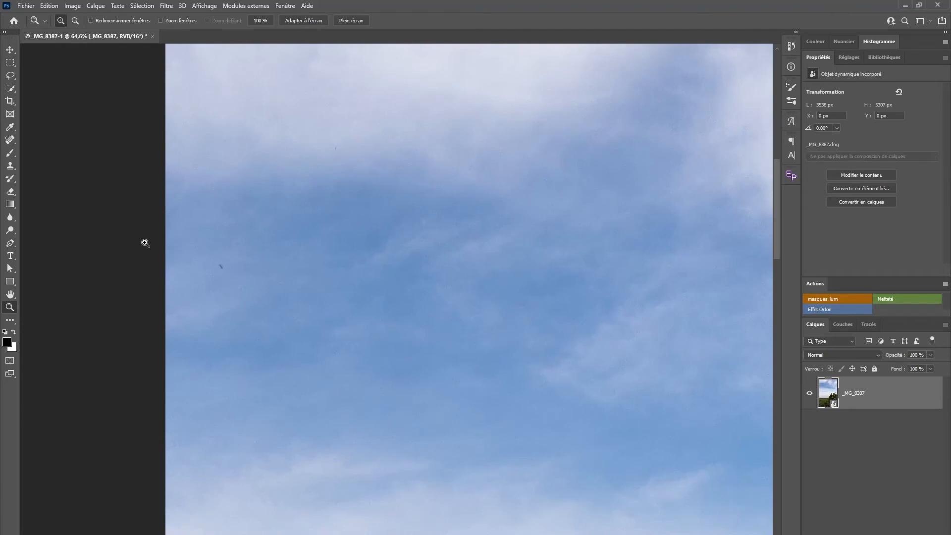
{"action": "left_click_drag", "start_coordinate": [542, 359], "coordinate": [332, 224]}
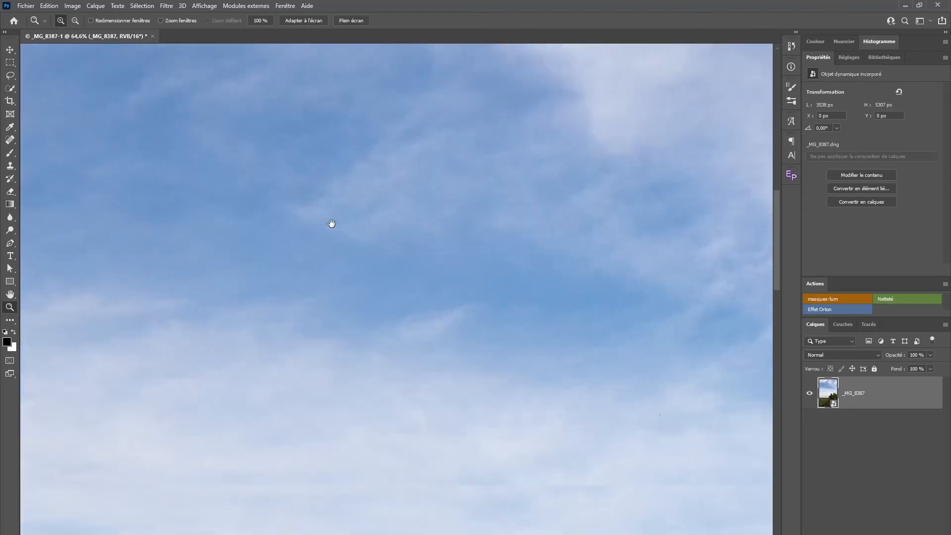
{"action": "left_click_drag", "start_coordinate": [486, 408], "coordinate": [357, 267]}
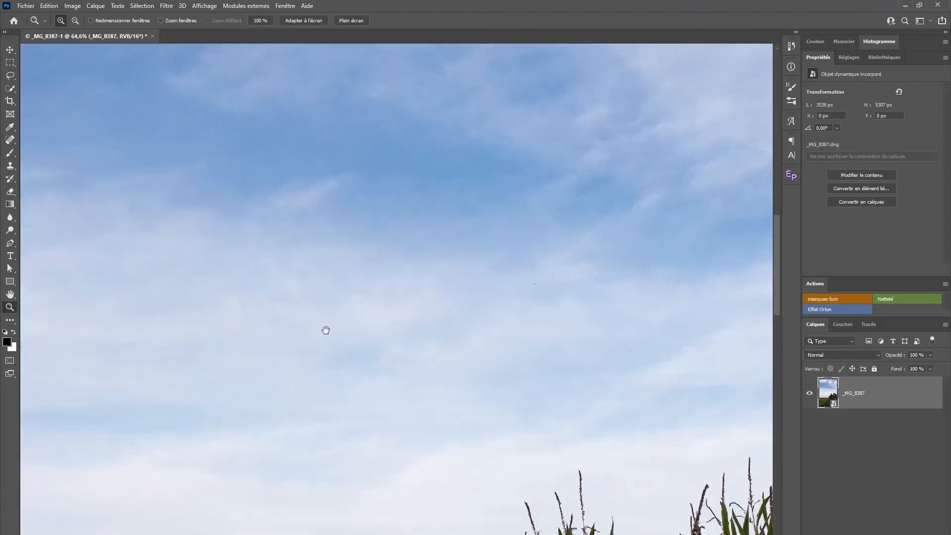
{"action": "left_click_drag", "start_coordinate": [326, 330], "coordinate": [537, 239]}
{"action": "left_click_drag", "start_coordinate": [400, 325], "coordinate": [451, 261]}
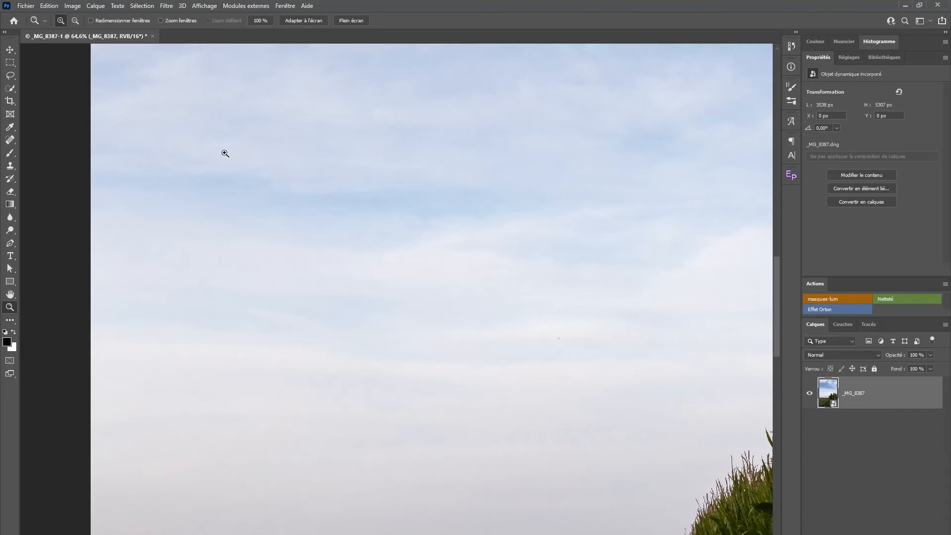
- Add an empty layer above the photo and remove the dust spot in the pale lower sky with the Spot Healing Brush
{"action": "left_click", "coordinate": [905, 534]}
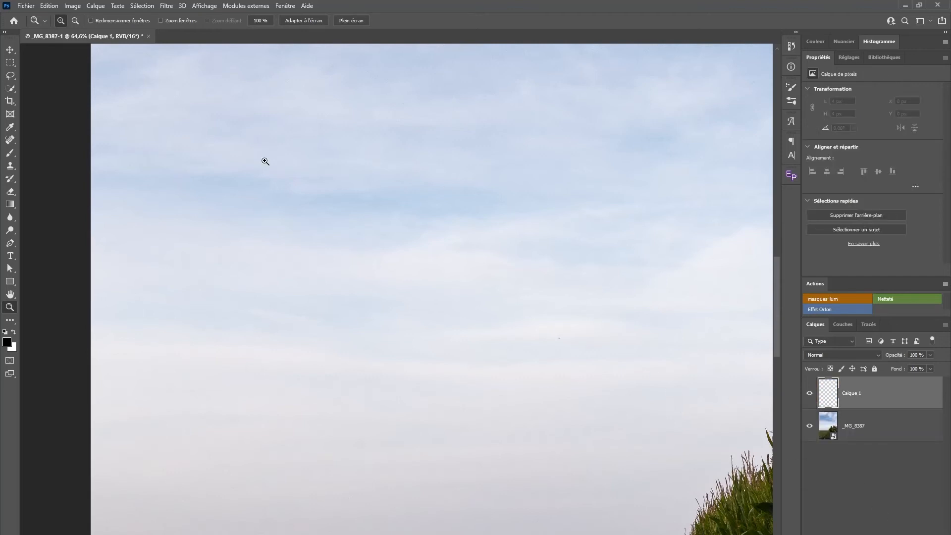
{"action": "left_click", "coordinate": [10, 140]}
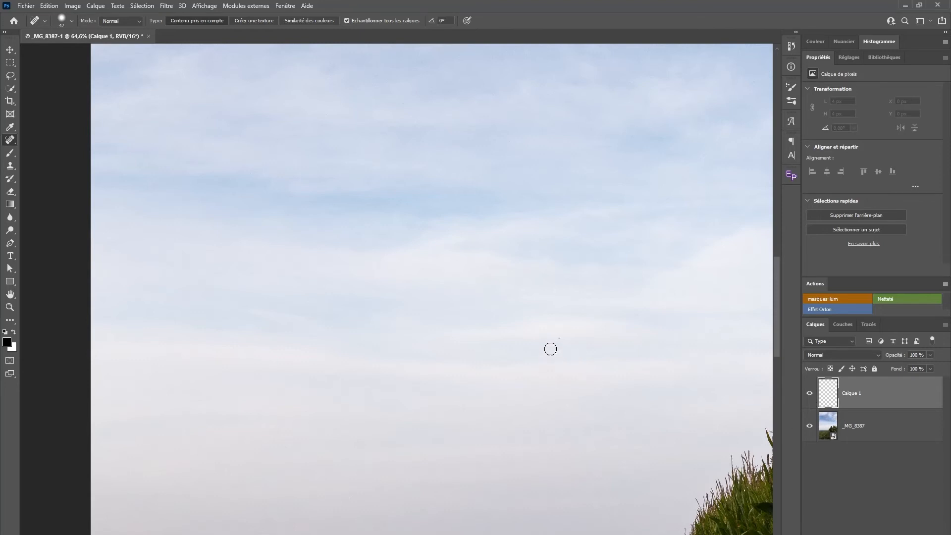
{"action": "left_click", "coordinate": [558, 339]}
{"action": "left_click_drag", "start_coordinate": [559, 339], "coordinate": [557, 339]}
{"action": "left_click", "coordinate": [557, 339]}
- Remove the dust spot in the cloudy sky above the maize with the Spot Healing Brush on the new layer
{"action": "left_click_drag", "start_coordinate": [408, 265], "coordinate": [486, 373]}
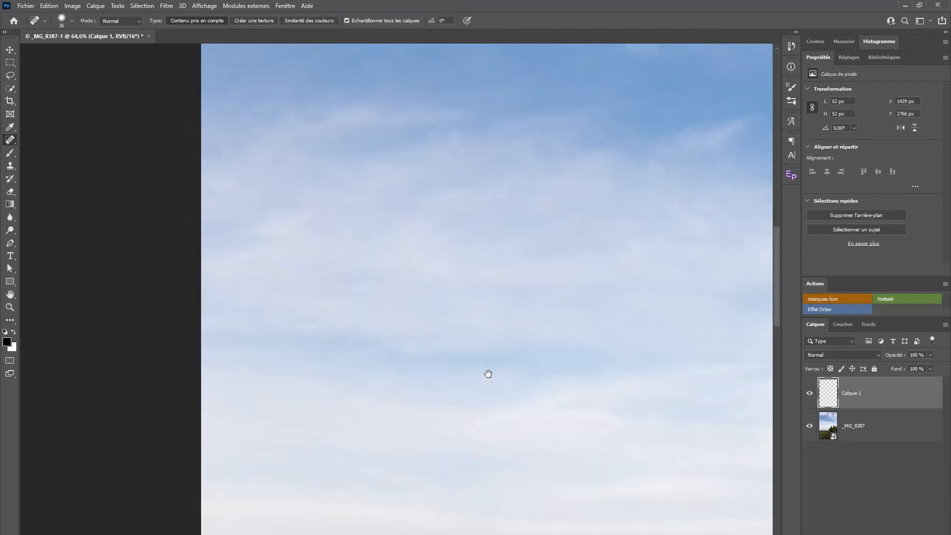
{"action": "left_click_drag", "start_coordinate": [544, 335], "coordinate": [320, 318]}
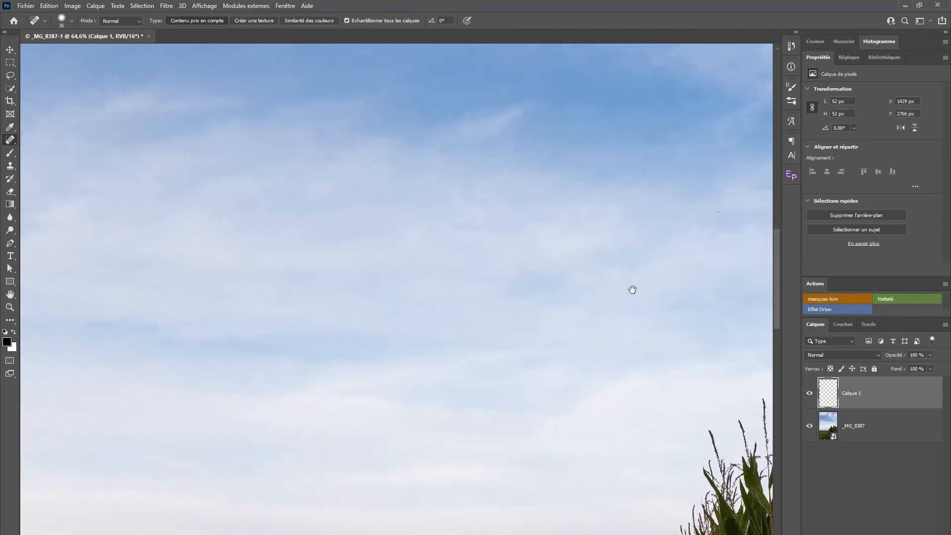
{"action": "left_click", "coordinate": [573, 233]}
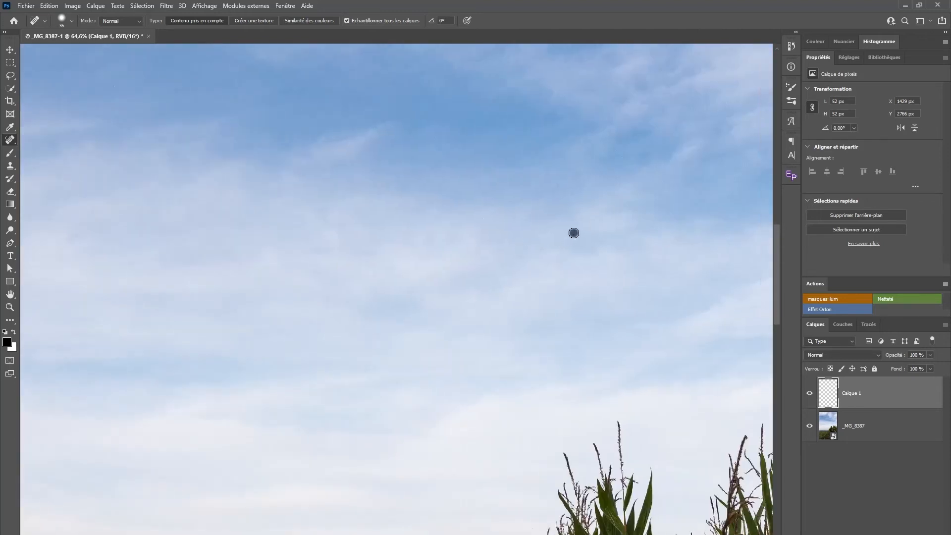
{"action": "left_click_drag", "start_coordinate": [605, 372], "coordinate": [425, 255]}
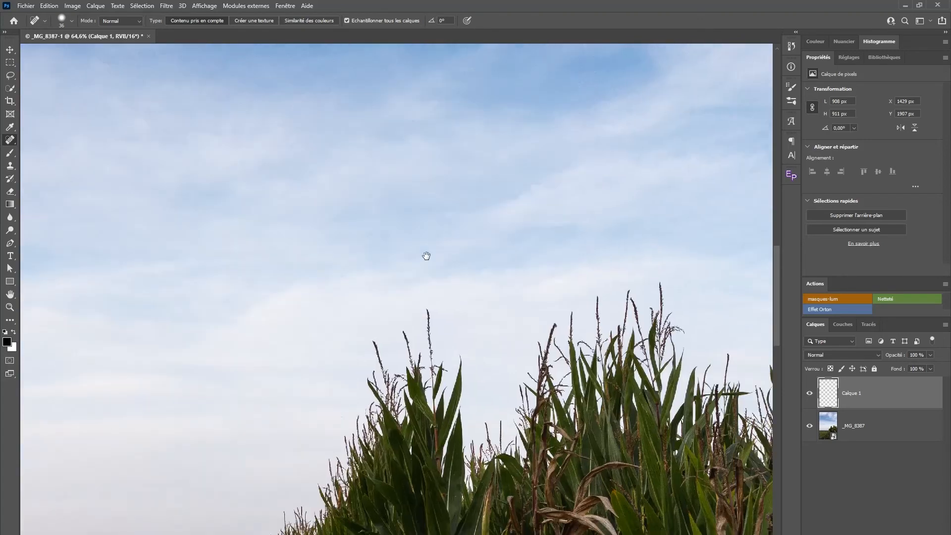
- Examine the sky for remaining dust spots, from the upper clouds down to the horizon and along the maize
{"action": "left_click_drag", "start_coordinate": [603, 218], "coordinate": [465, 331]}
{"action": "left_click_drag", "start_coordinate": [466, 214], "coordinate": [490, 314]}
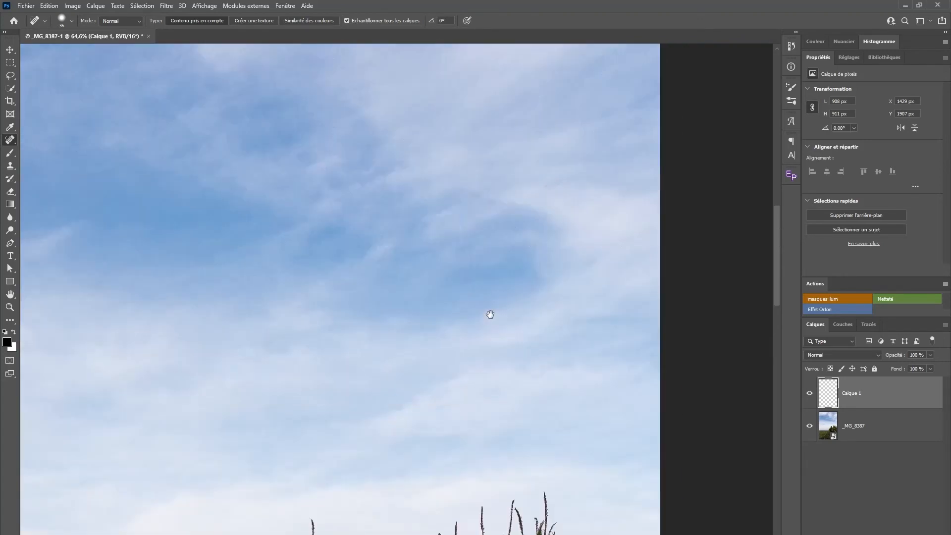
{"action": "left_click_drag", "start_coordinate": [221, 352], "coordinate": [289, 282]}
{"action": "left_click_drag", "start_coordinate": [303, 354], "coordinate": [384, 255]}
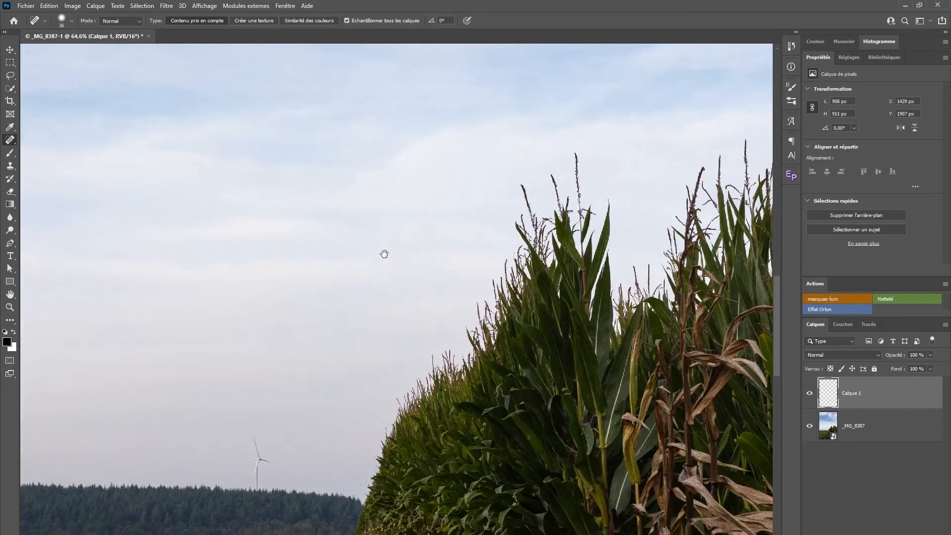
{"action": "left_click_drag", "start_coordinate": [270, 354], "coordinate": [415, 359]}
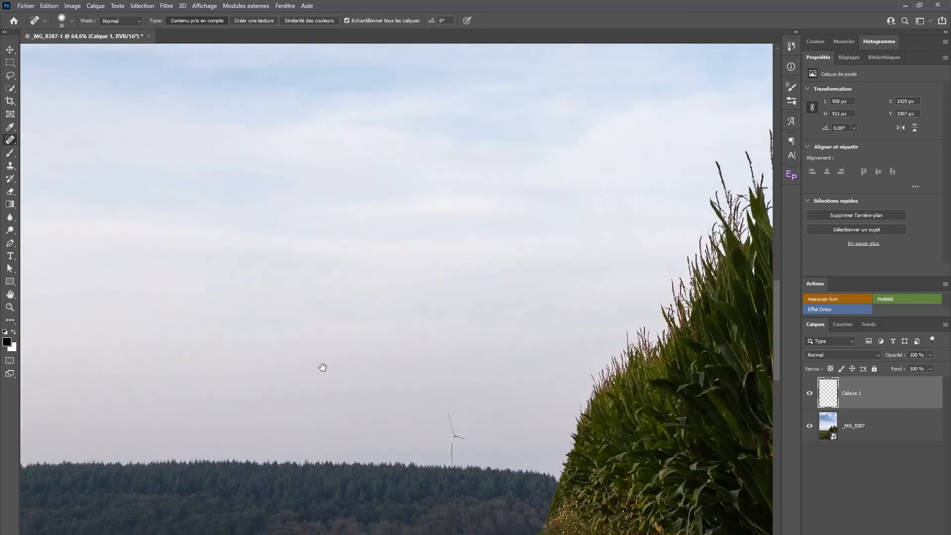
{"action": "left_click_drag", "start_coordinate": [309, 354], "coordinate": [503, 355]}
{"action": "left_click_drag", "start_coordinate": [556, 321], "coordinate": [428, 365]}
{"action": "left_click_drag", "start_coordinate": [382, 325], "coordinate": [361, 414]}
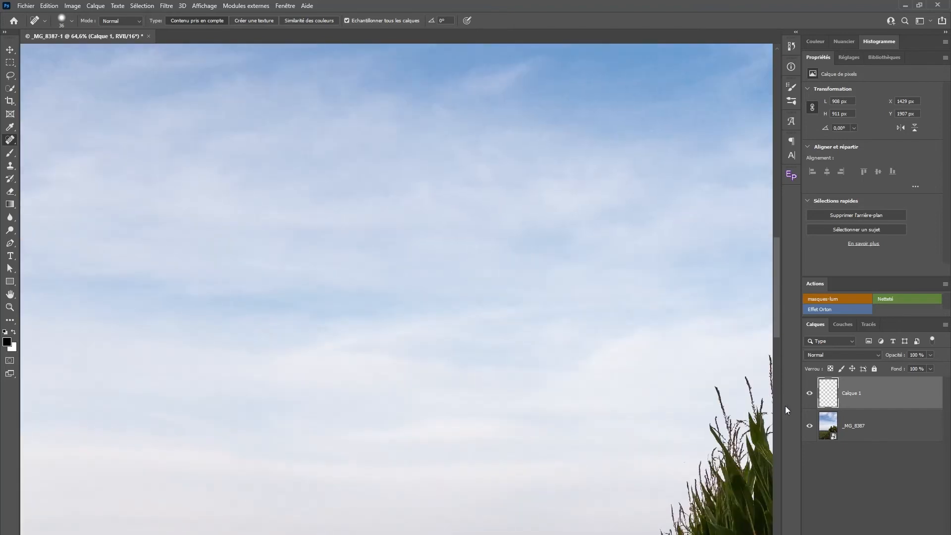
- Hide the photo layer to view the healing layer alone across the whole image, and show the photo again
{"action": "left_click", "coordinate": [808, 426]}
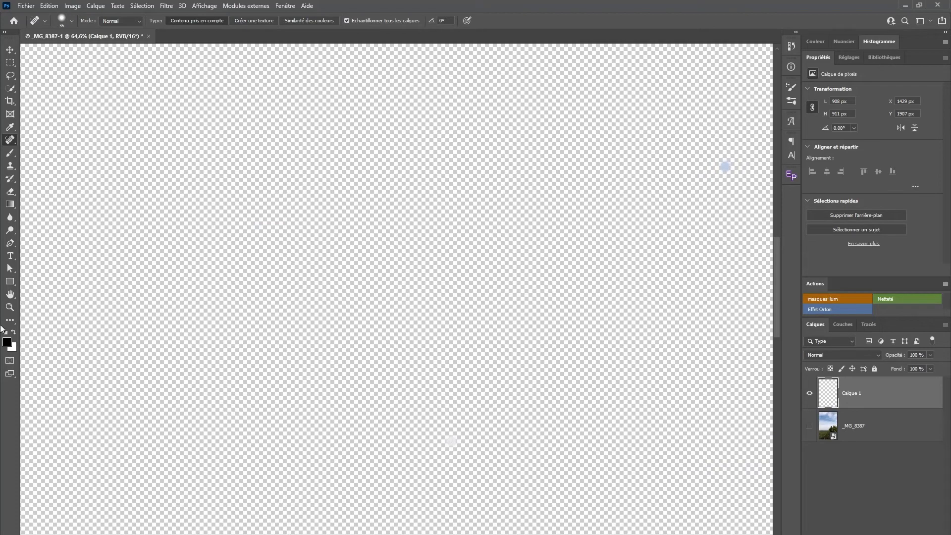
{"action": "double_click", "coordinate": [10, 294]}
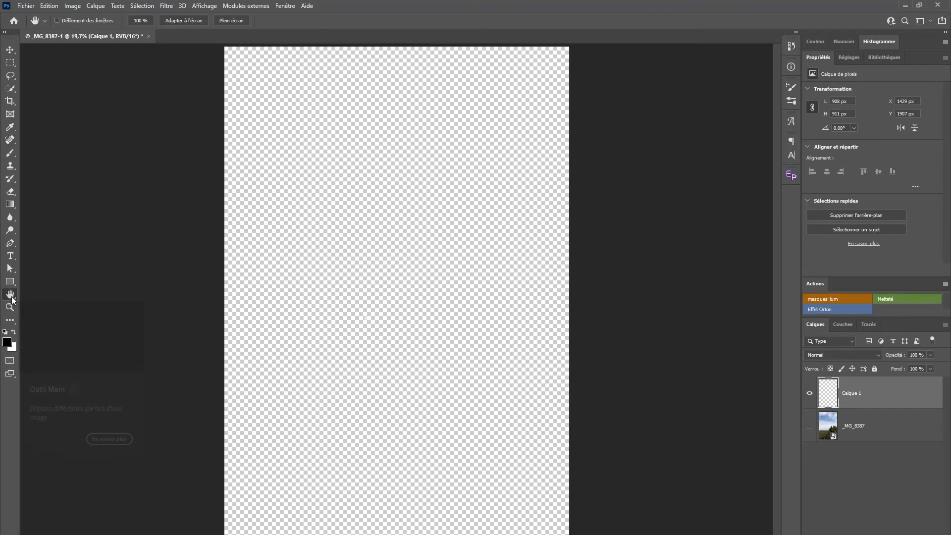
{"action": "left_click", "coordinate": [810, 426]}
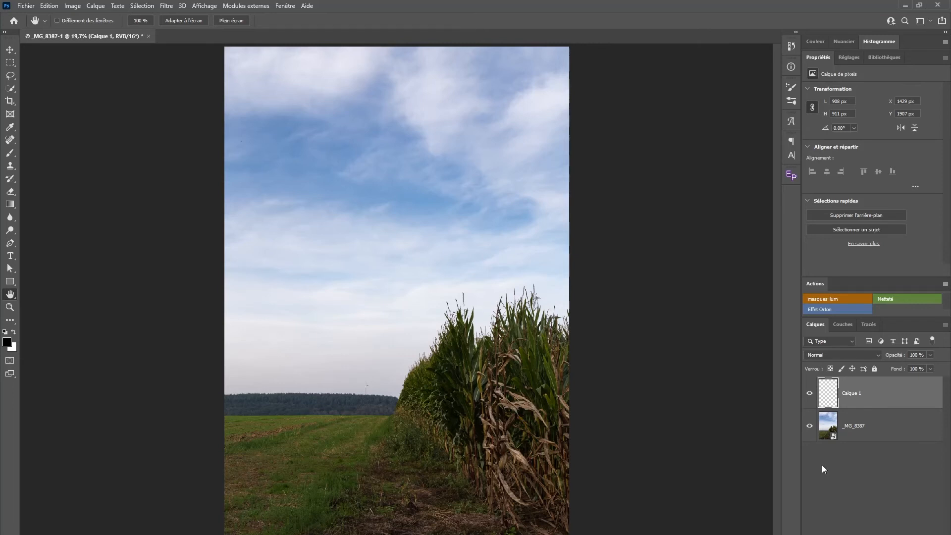
- Remove the small dark dust spot in the blue sky near the photo's left edge with the Spot Healing Brush on Calque 1
{"action": "key", "text": "z"}
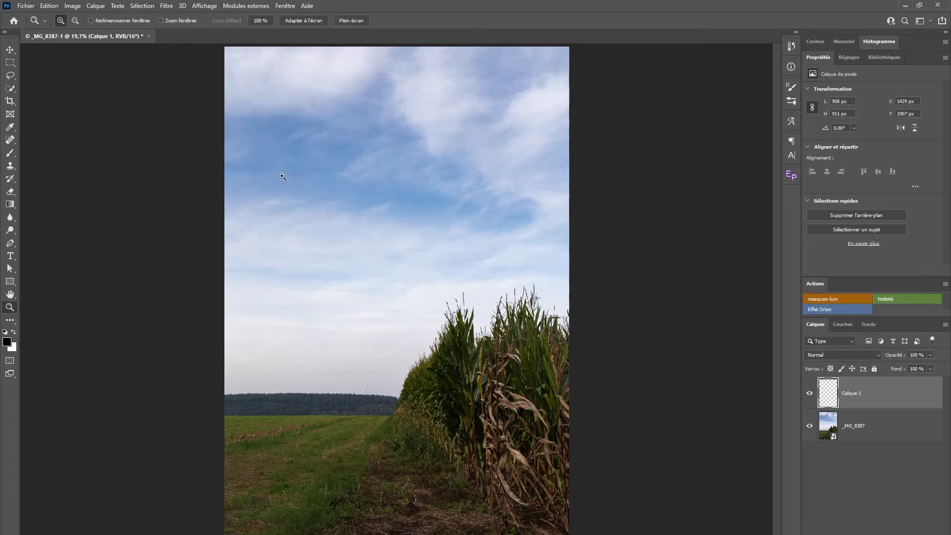
{"action": "left_click_drag", "start_coordinate": [225, 113], "coordinate": [297, 191]}
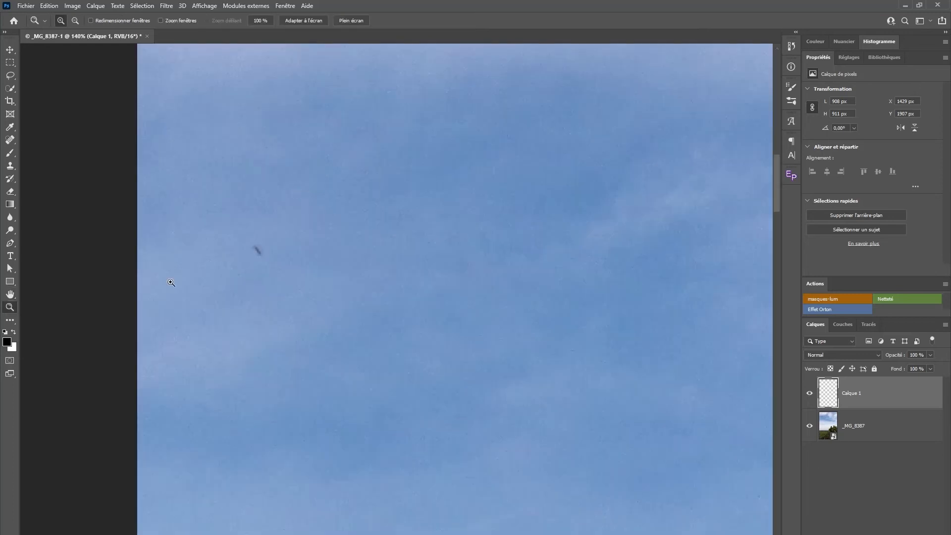
{"action": "left_click", "coordinate": [10, 139]}
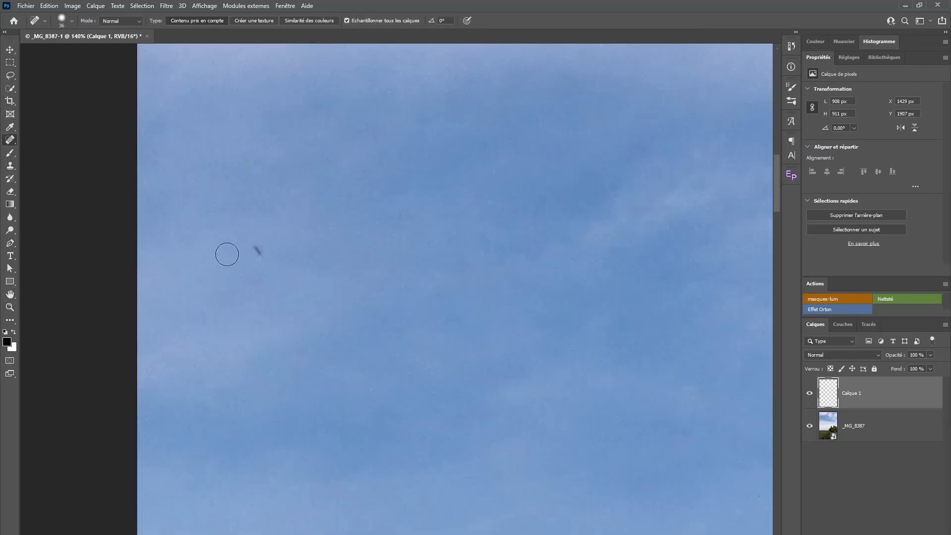
{"action": "left_click_drag", "start_coordinate": [252, 243], "coordinate": [263, 257]}
{"action": "left_click", "coordinate": [10, 295]}
{"action": "double_click", "coordinate": [10, 294]}
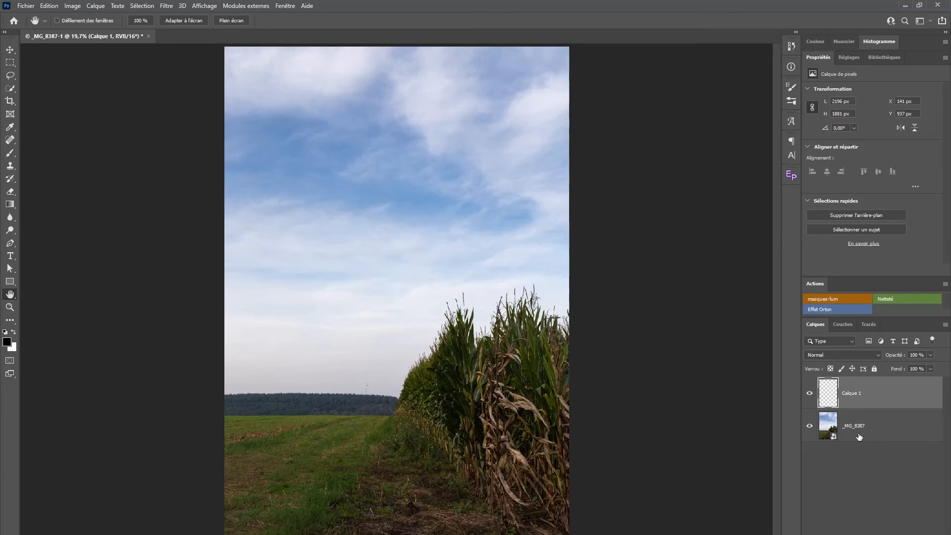
- Convert the healing layer and the _MG_8387 photo layer together into one smart object
{"action": "left_click", "coordinate": [902, 429], "text": "ctrl"}
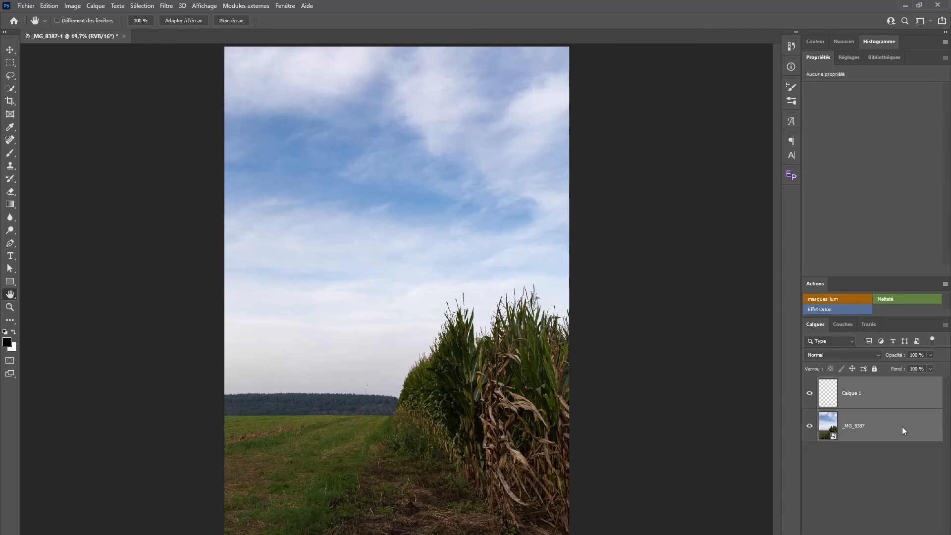
{"action": "right_click", "coordinate": [902, 431]}
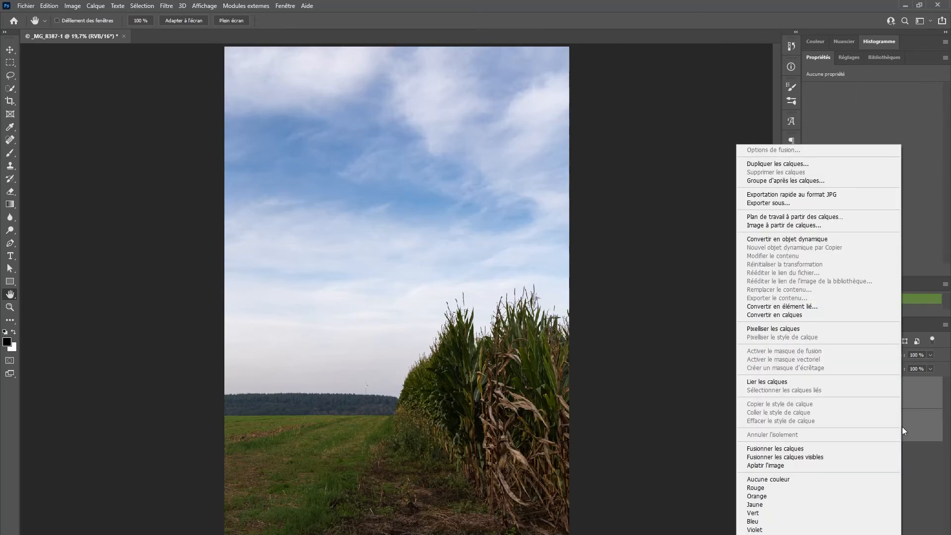
{"action": "left_click", "coordinate": [797, 239]}
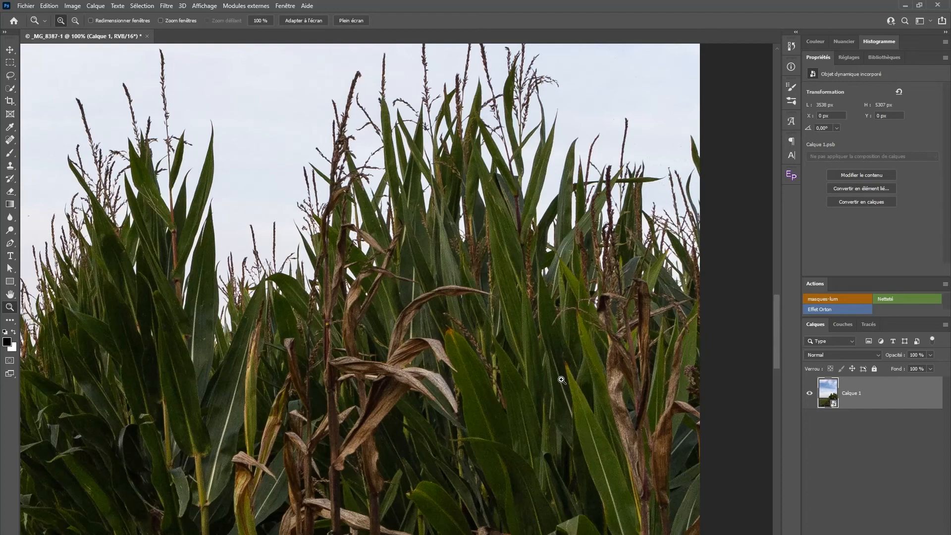
- Run the Netteté action on the smart object, accepting a High Pass radius of 0.8 pixels
{"action": "left_click", "coordinate": [894, 299]}
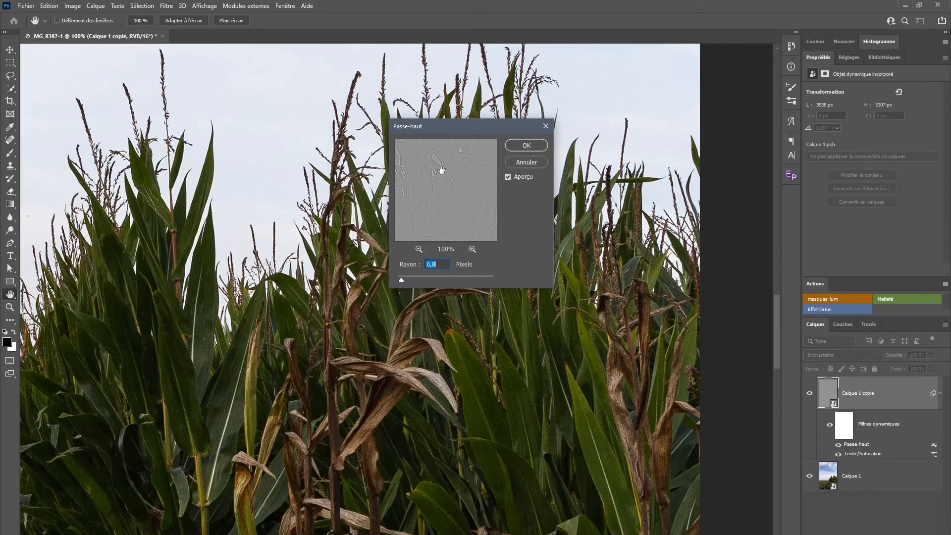
{"action": "key", "text": "Return"}
{"action": "key", "text": "z"}
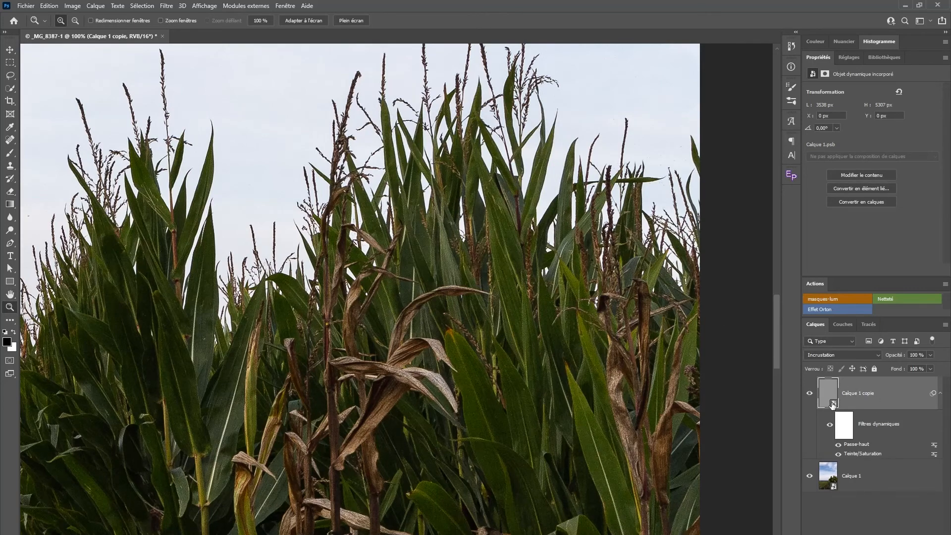
{"action": "double_click", "coordinate": [10, 295]}
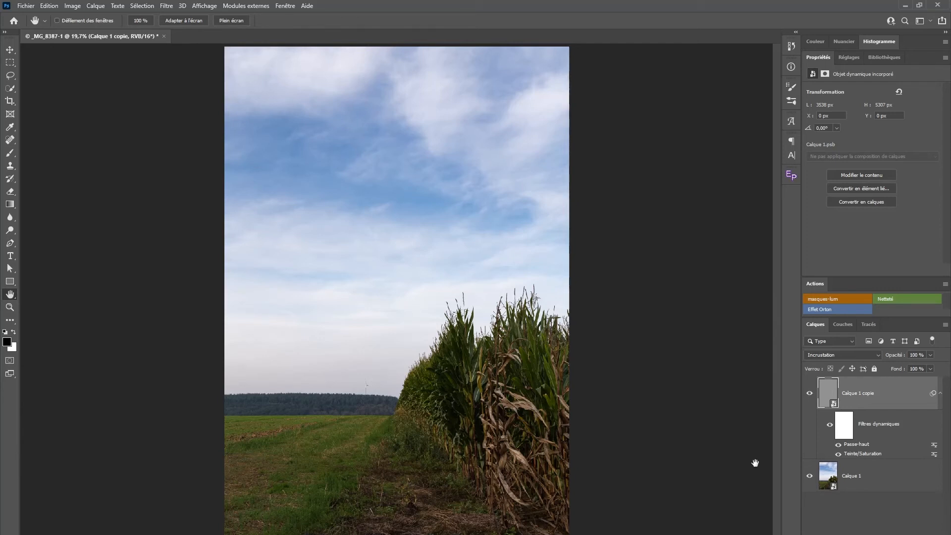
- Open the contents of the Calque 1 smart object, keeping the embedded ProPhoto RGB profile
{"action": "left_click", "coordinate": [876, 487]}
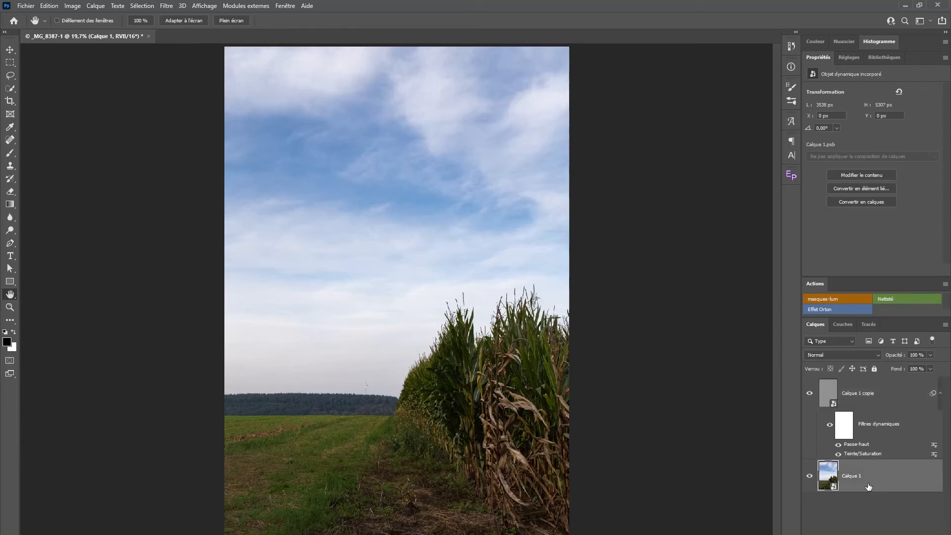
{"action": "double_click", "coordinate": [834, 487]}
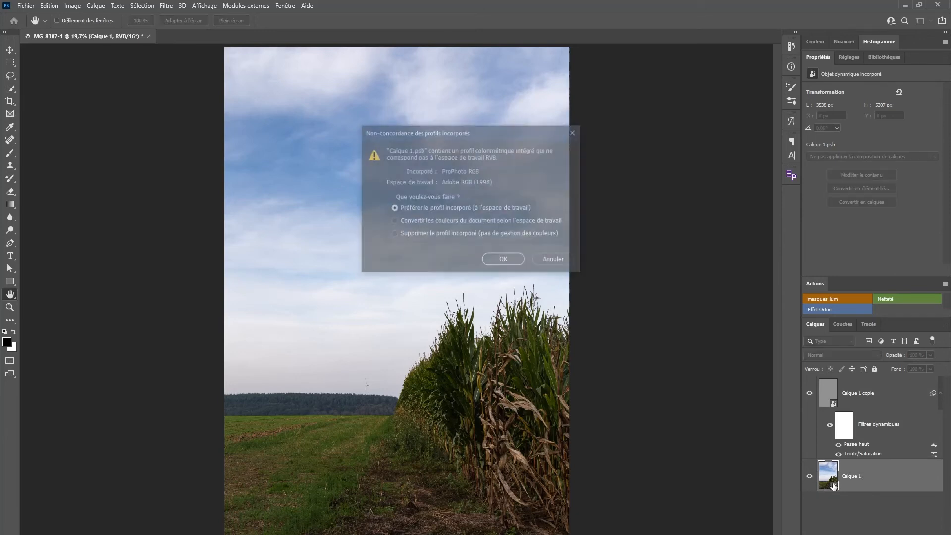
{"action": "left_click", "coordinate": [509, 260]}
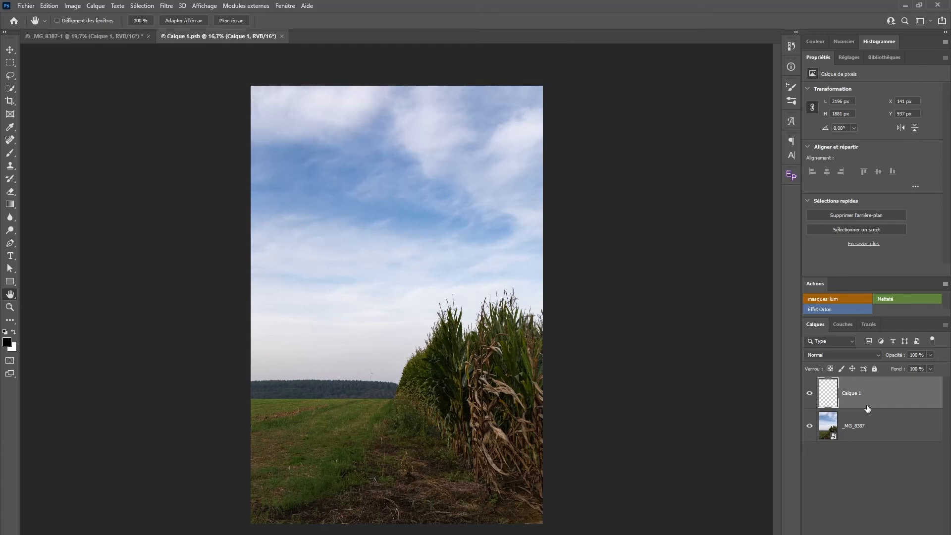
- View the nested _MG_8387 raw photo in Camera Raw, discard any changes, and close the smart object's contents
{"action": "left_click", "coordinate": [875, 431]}
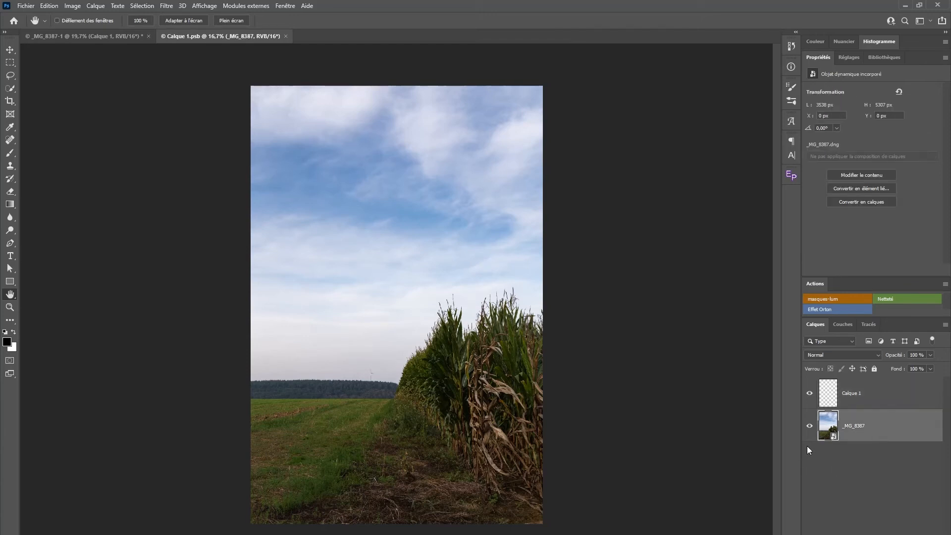
{"action": "double_click", "coordinate": [834, 436]}
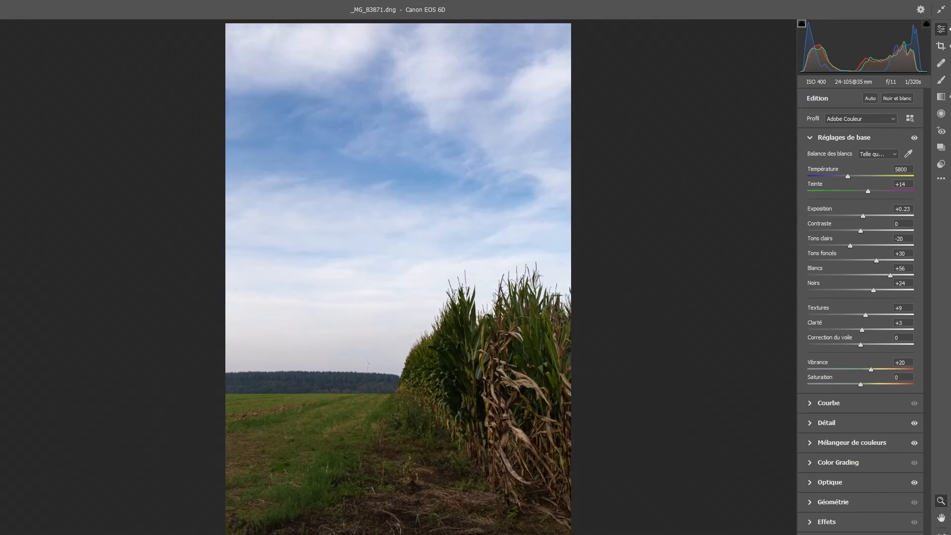
{"action": "left_click", "coordinate": [860, 534]}
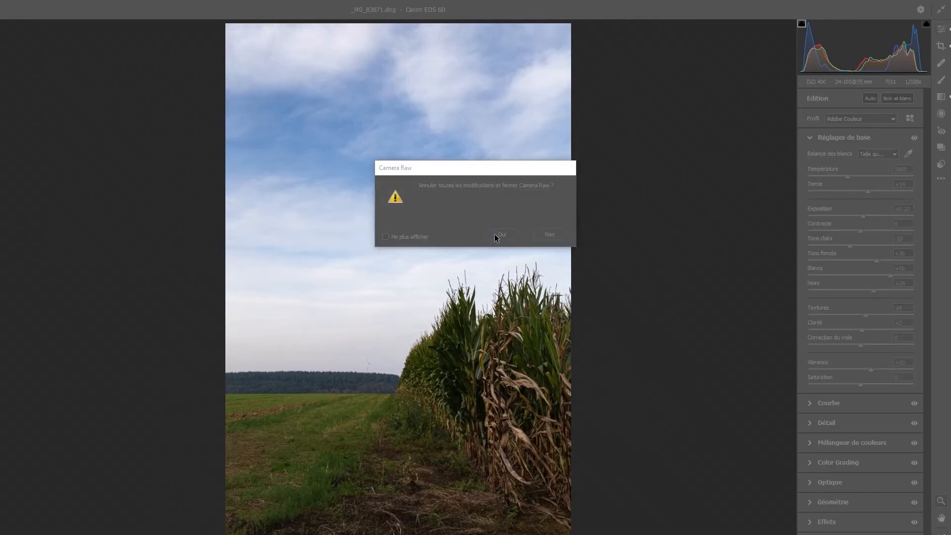
{"action": "left_click", "coordinate": [494, 234]}
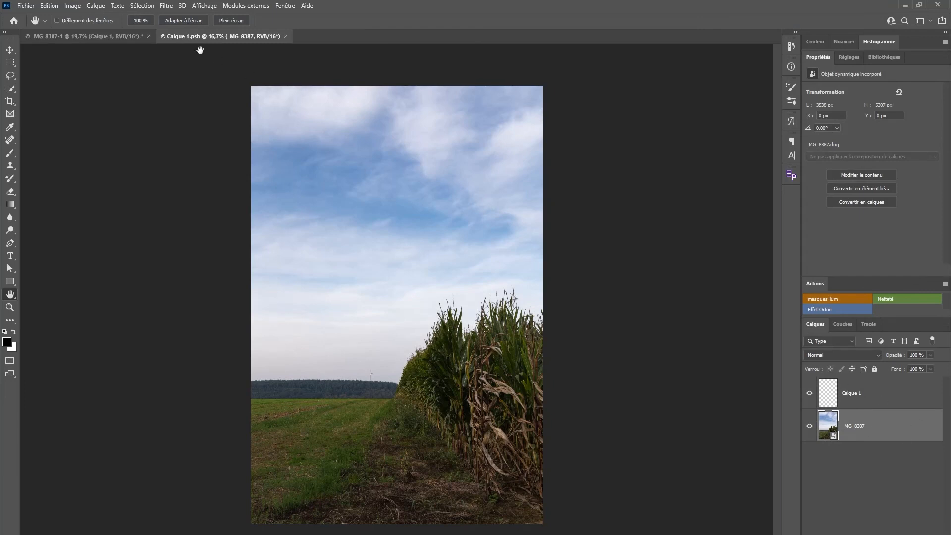
{"action": "left_click", "coordinate": [285, 37]}
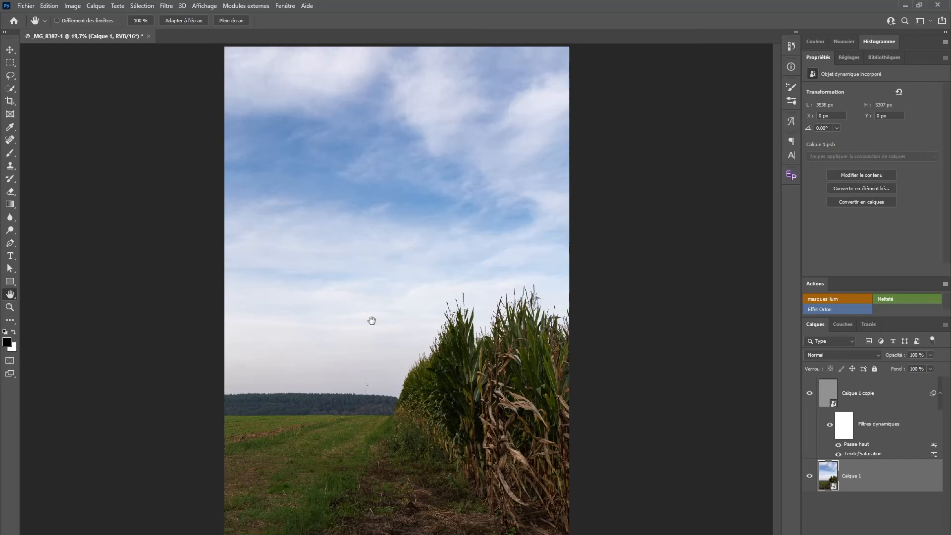
- Save the photo as _MG_8387-Modifier.psd, close it, and switch back to Lightroom Classic
{"action": "key", "text": "ctrl+s"}
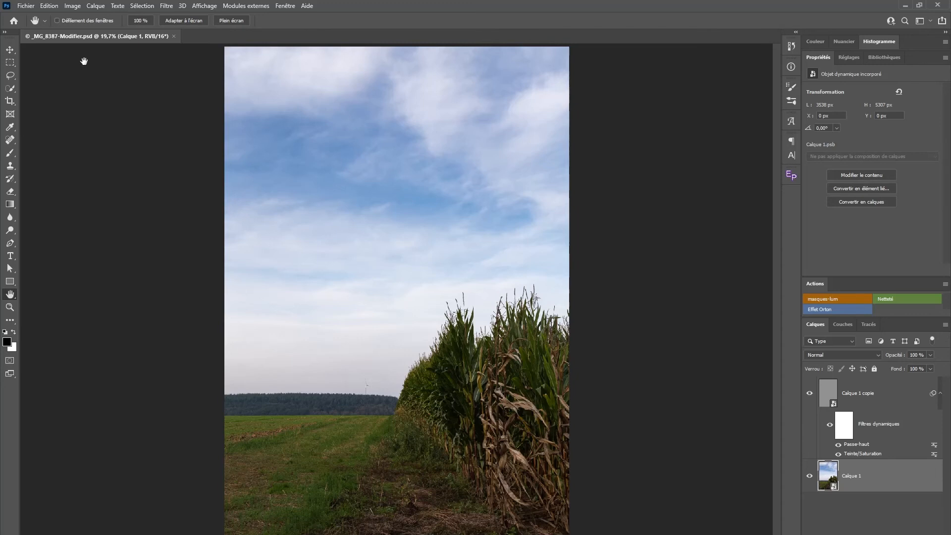
{"action": "left_click", "coordinate": [174, 36]}
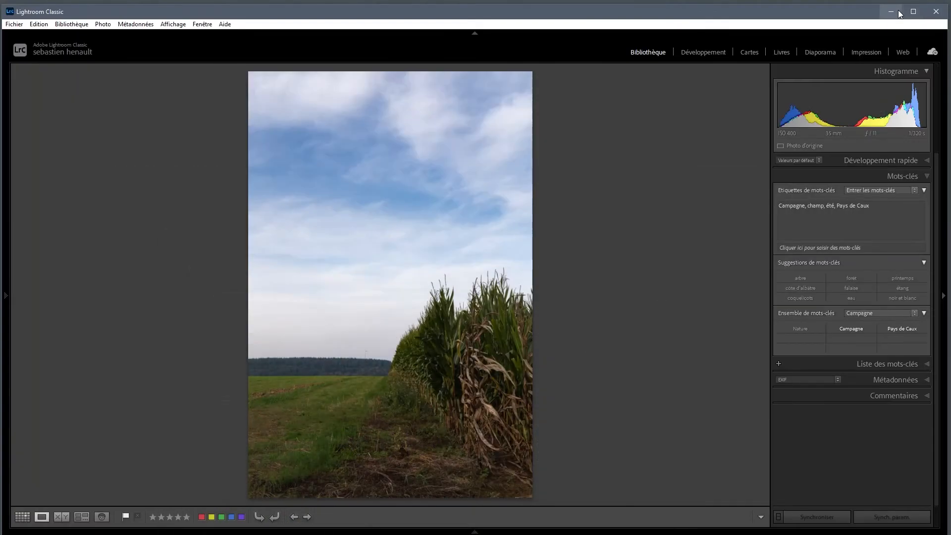
{"action": "left_click", "coordinate": [905, 5]}
- Display the library grid and look at the original _MG_8387 DNG beside the edited _MG_8387-Modifier PSD
{"action": "key", "text": "g"}
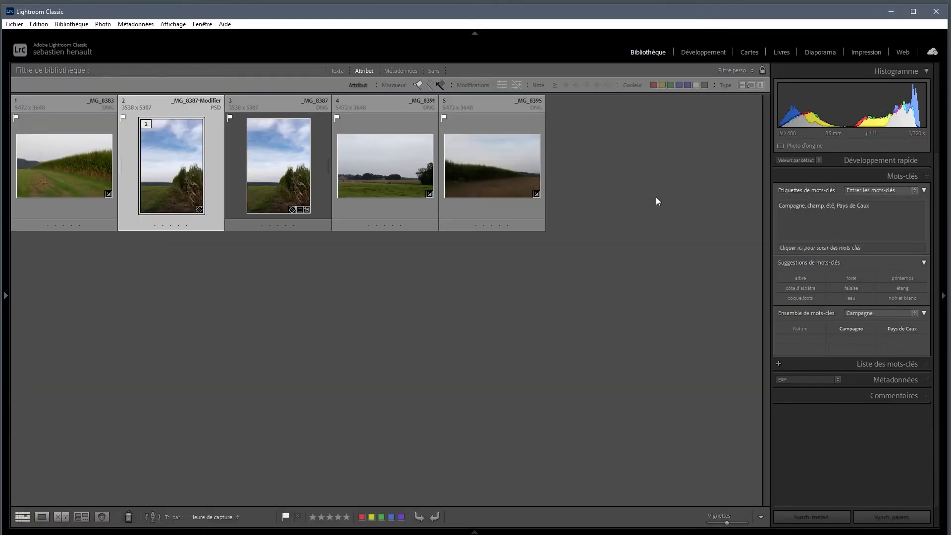
{"action": "left_click", "coordinate": [248, 158]}
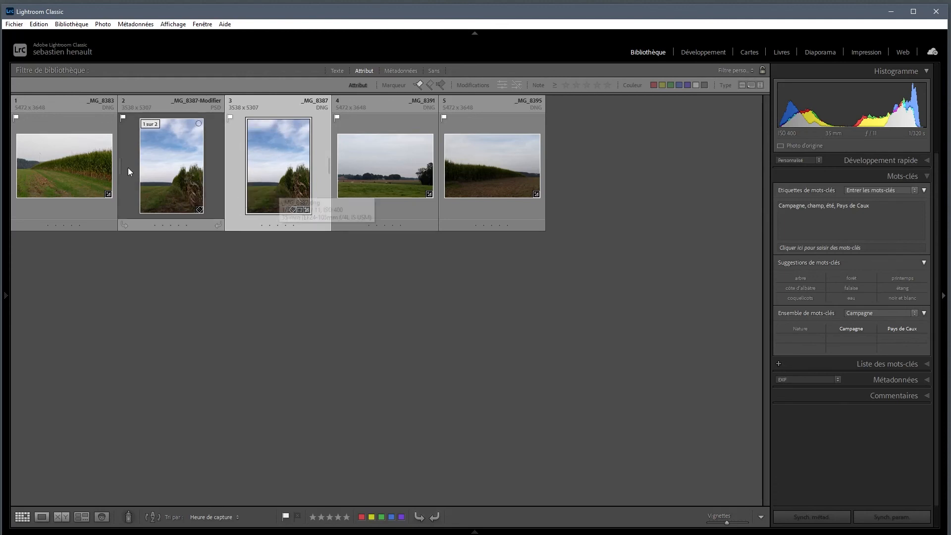
{"action": "left_click", "coordinate": [173, 167]}
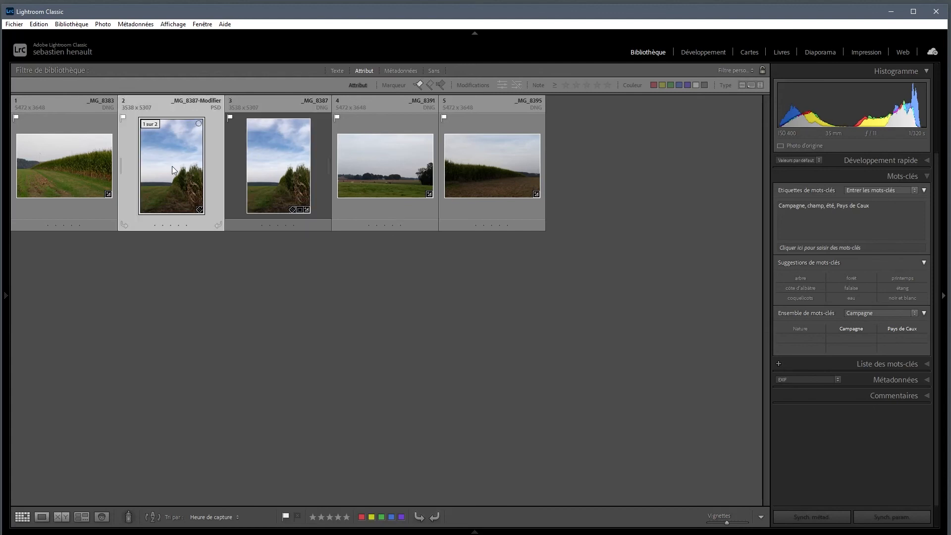
- Reopen _MG_8387-Modifier in Adobe Photoshop 2021 with the Modifier l'original option, keeping the embedded ProPhoto RGB profile
{"action": "right_click", "coordinate": [173, 168]}
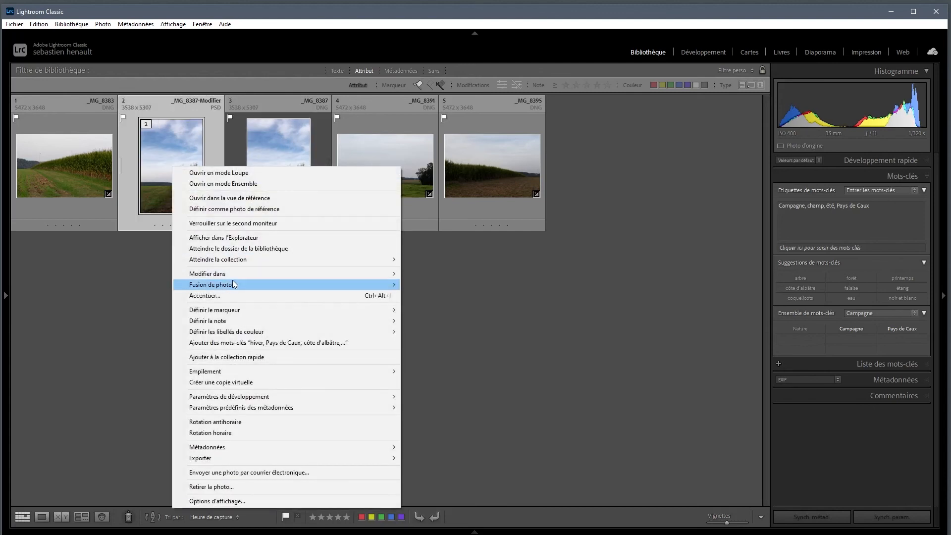
{"action": "mouse_move", "coordinate": [233, 279]}
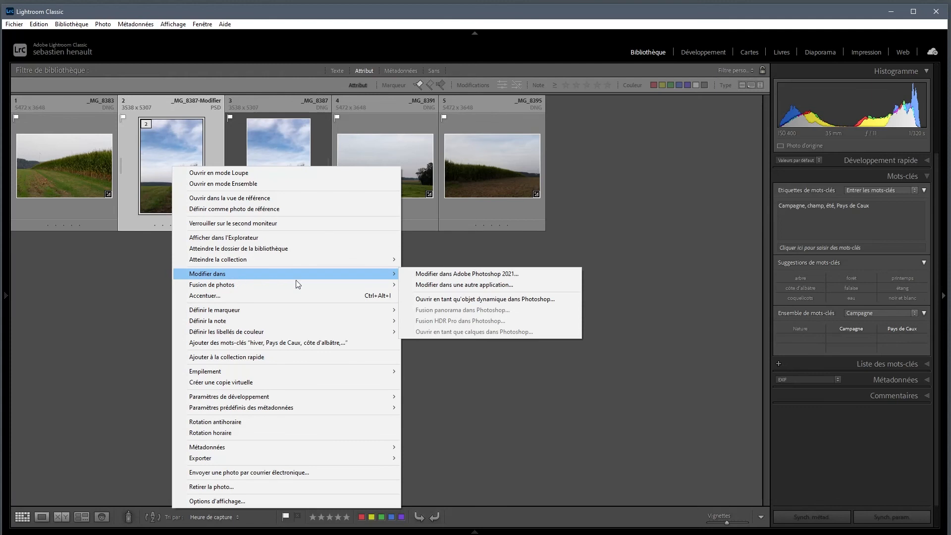
{"action": "left_click", "coordinate": [444, 279]}
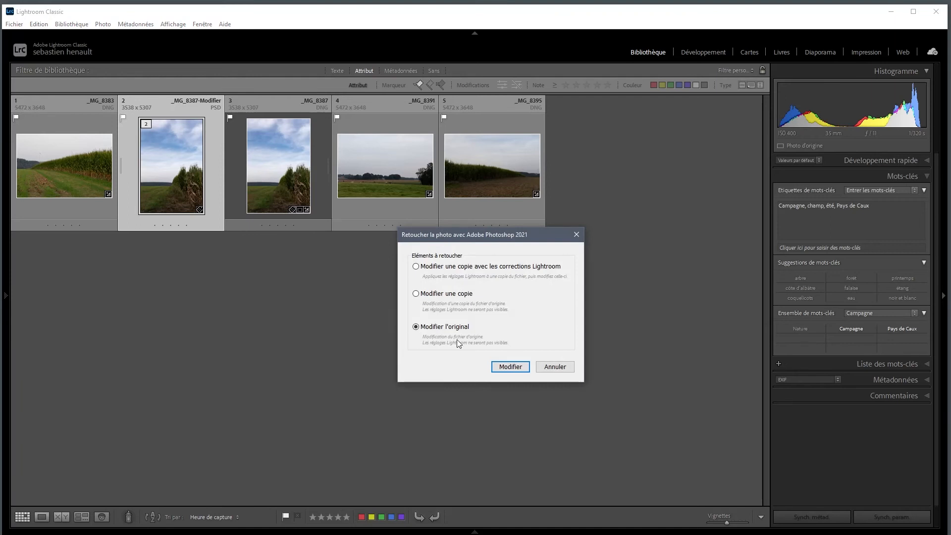
{"action": "left_click", "coordinate": [516, 369]}
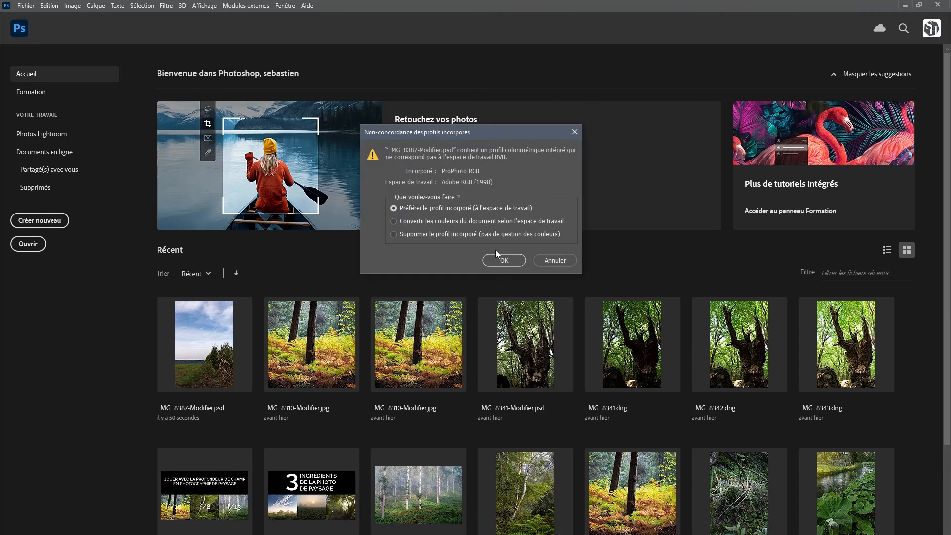
{"action": "left_click", "coordinate": [498, 259]}
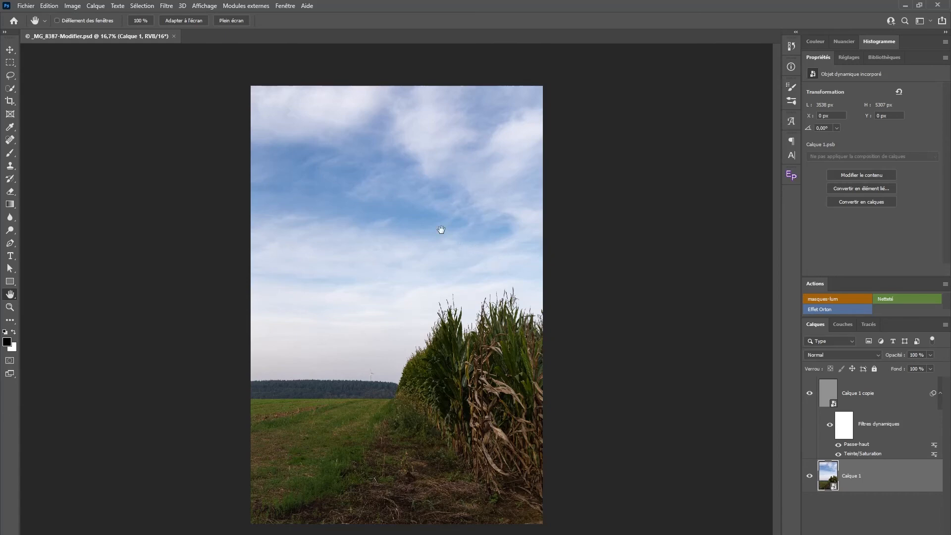
- Close the _MG_8387-Modifier.psd document and switch back to Lightroom Classic
{"action": "left_click", "coordinate": [174, 36]}
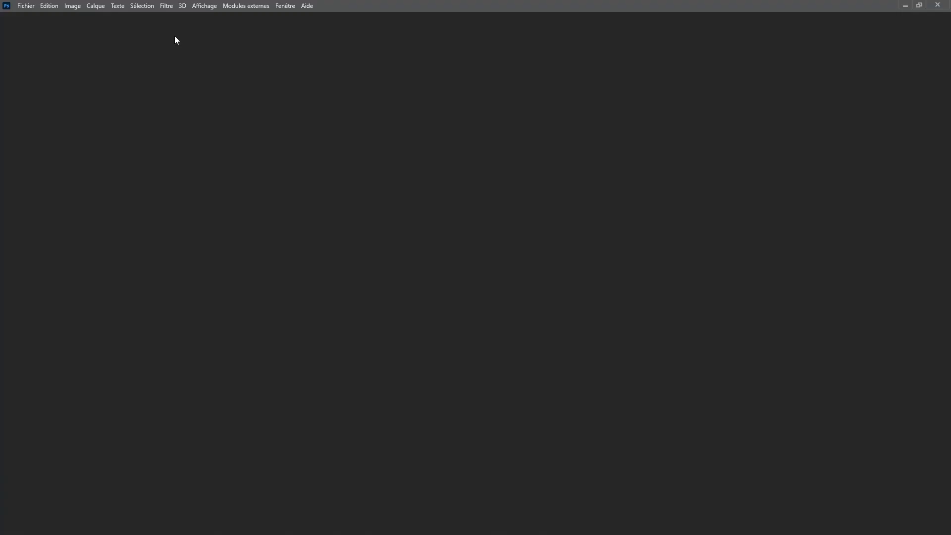
{"action": "left_click", "coordinate": [427, 534]}
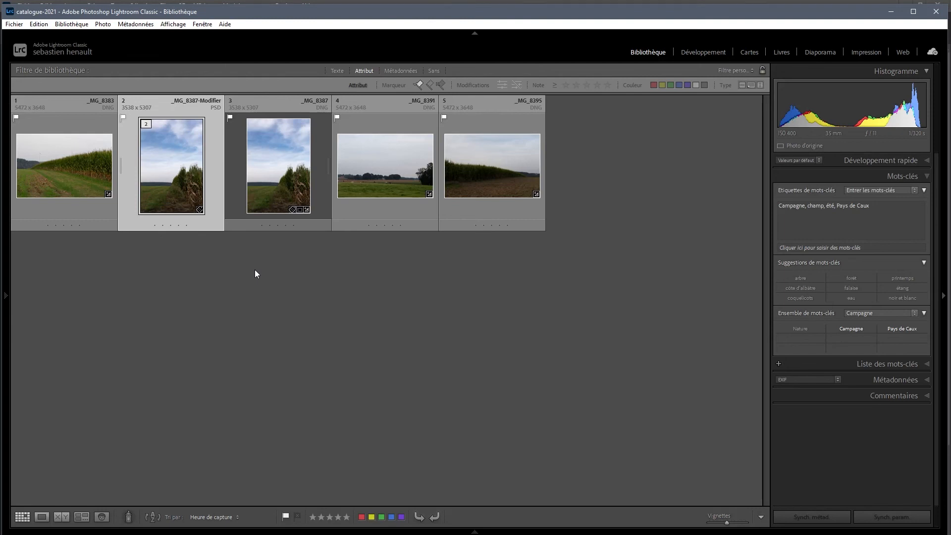
{"action": "mouse_move", "coordinate": [2, 302]}
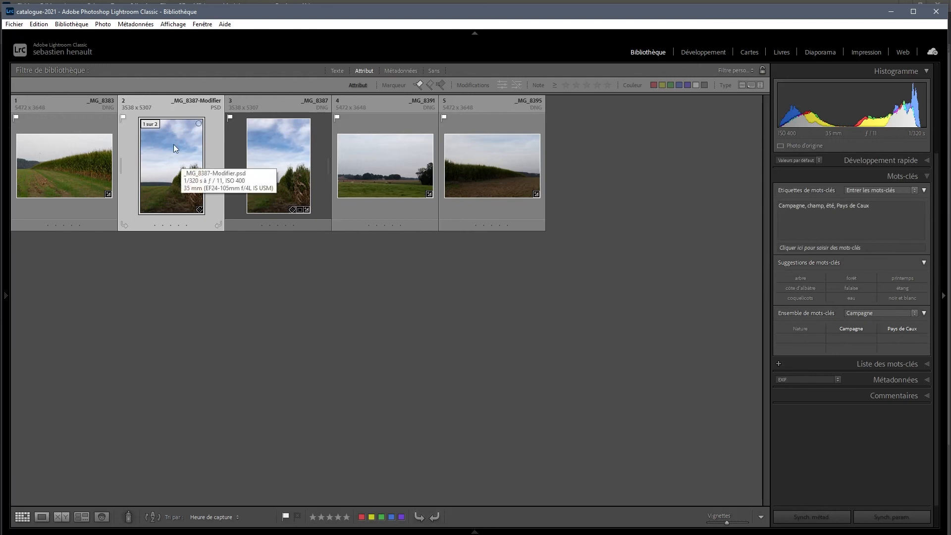
- Open the export settings for the _MG_8387-Modifier photo and select the user presets Export vidéo and web-1800
{"action": "right_click", "coordinate": [179, 181]}
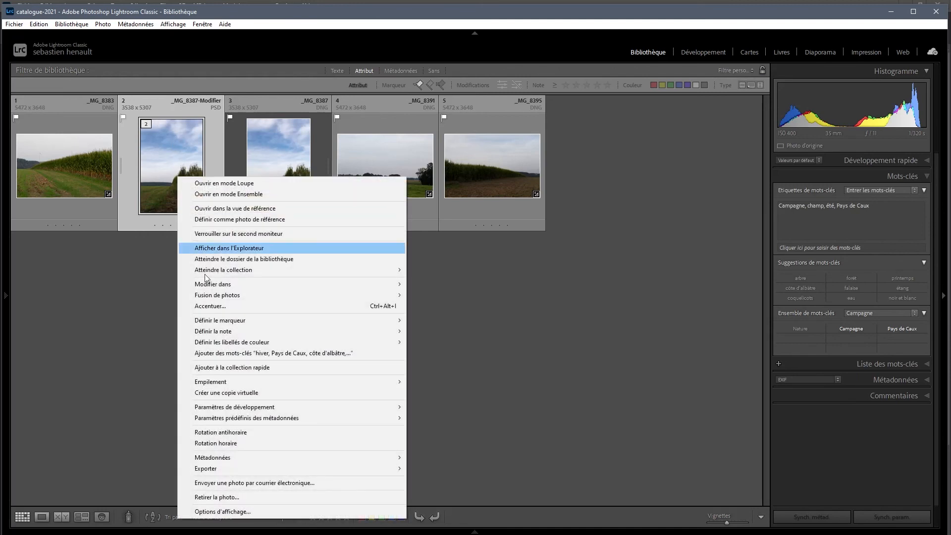
{"action": "mouse_move", "coordinate": [229, 470]}
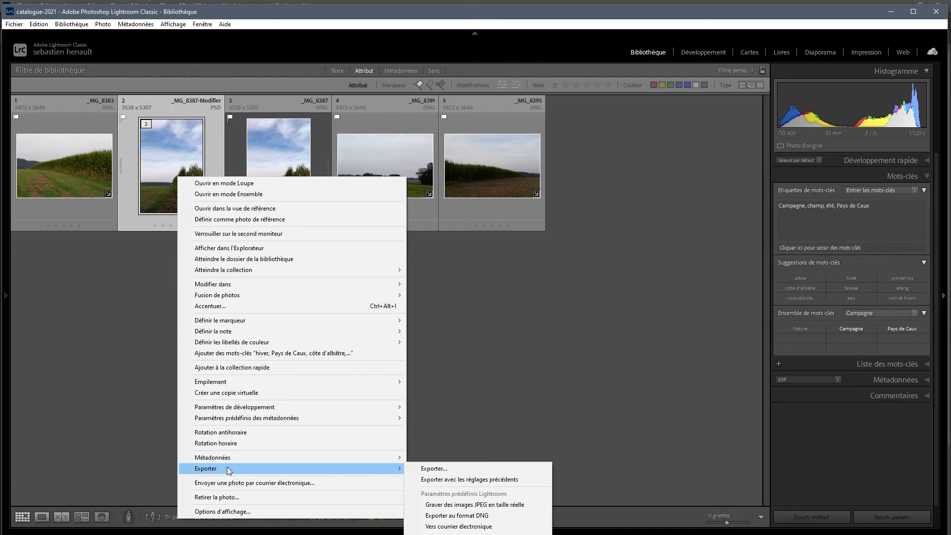
{"action": "left_click", "coordinate": [426, 468]}
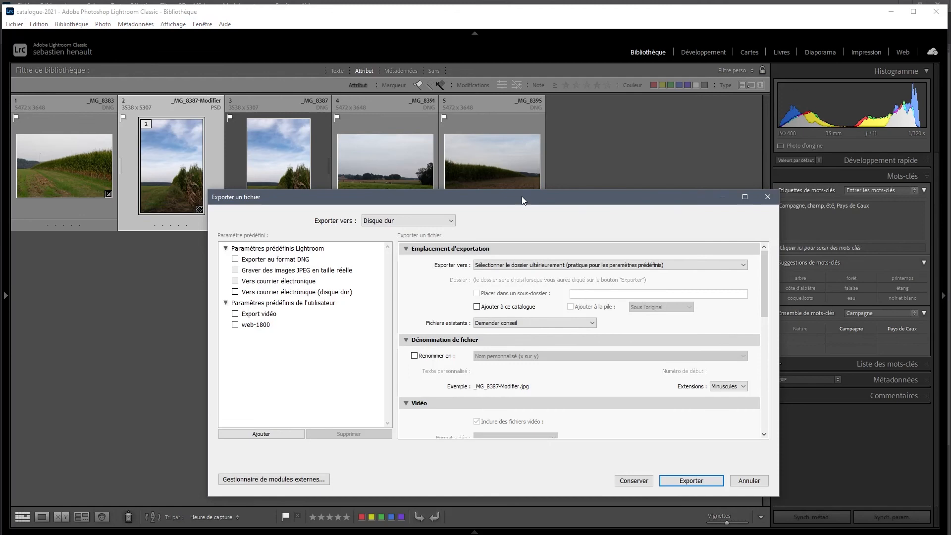
{"action": "left_click_drag", "start_coordinate": [522, 196], "coordinate": [471, 87]}
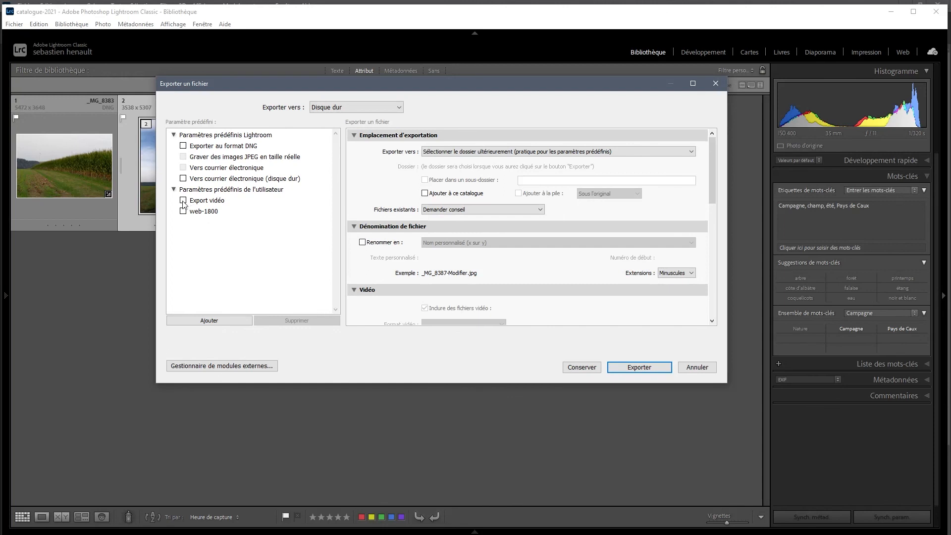
{"action": "left_click", "coordinate": [183, 200]}
{"action": "left_click", "coordinate": [183, 211]}
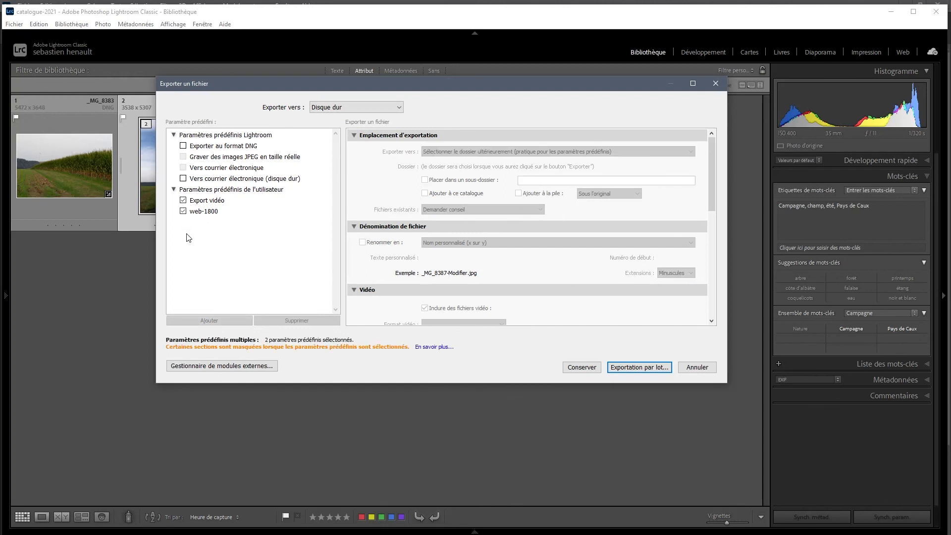